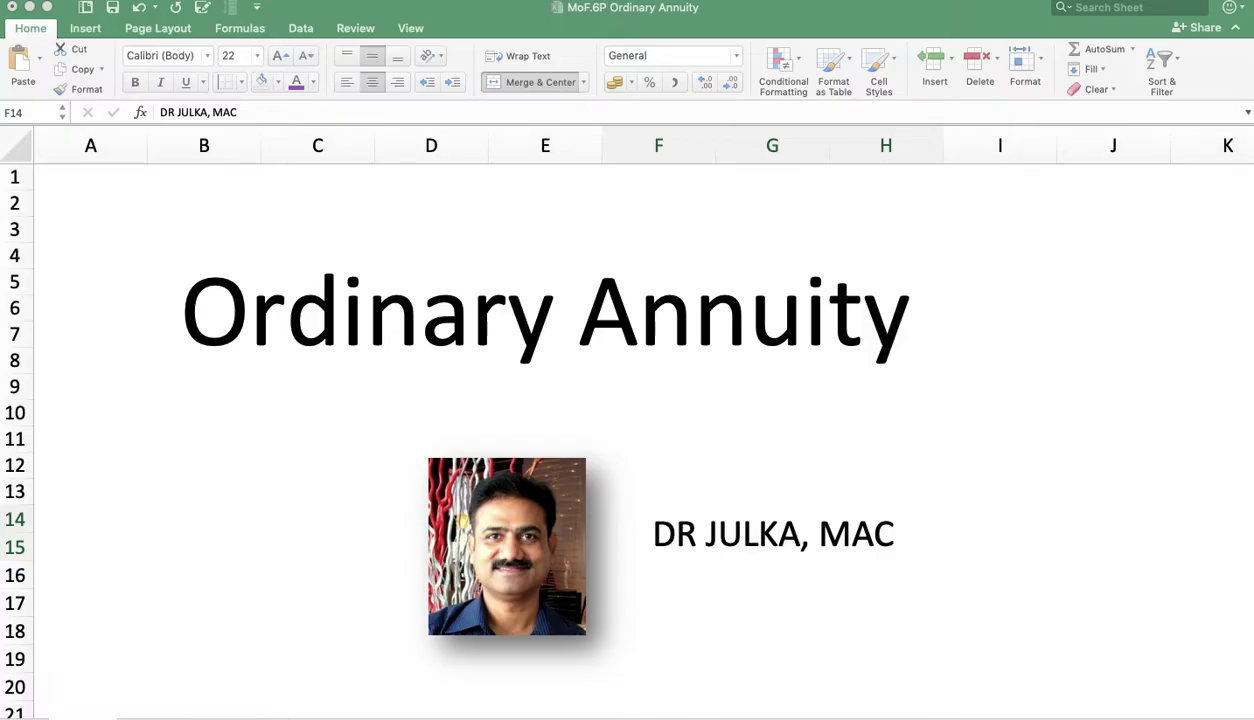
# Activate the workbook and switch to the Computation of Future Value of Annuity worksheet
pyautogui.click(150, 717)
pyautogui.click(150, 717)
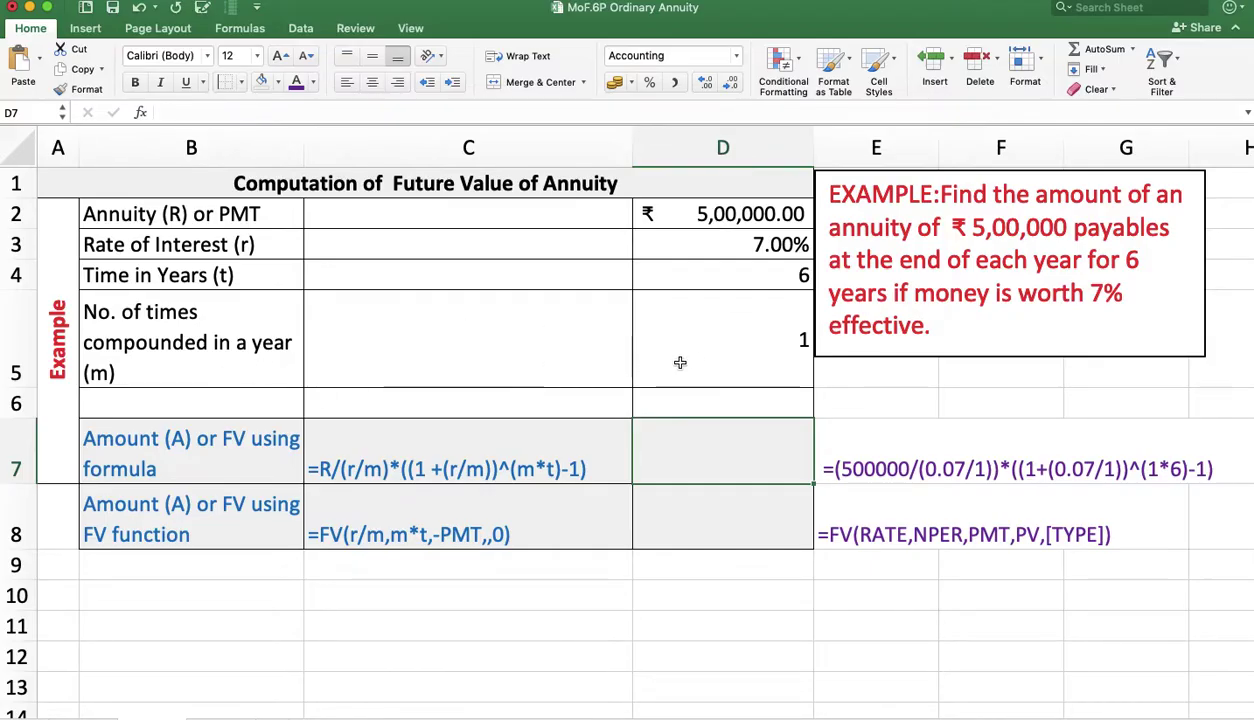
# In D7, start the future-value formula with =D2/(D3/D5) multiplied by the growth term
pyautogui.click(668, 460)
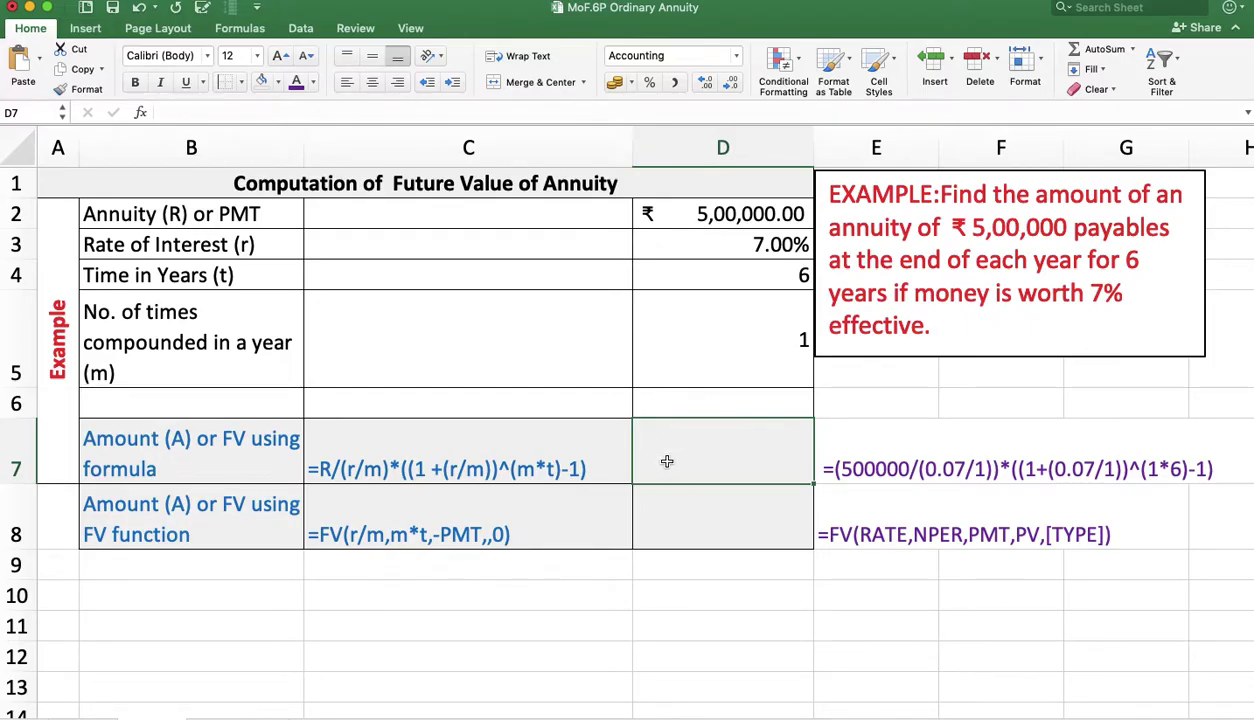
pyautogui.write('=')
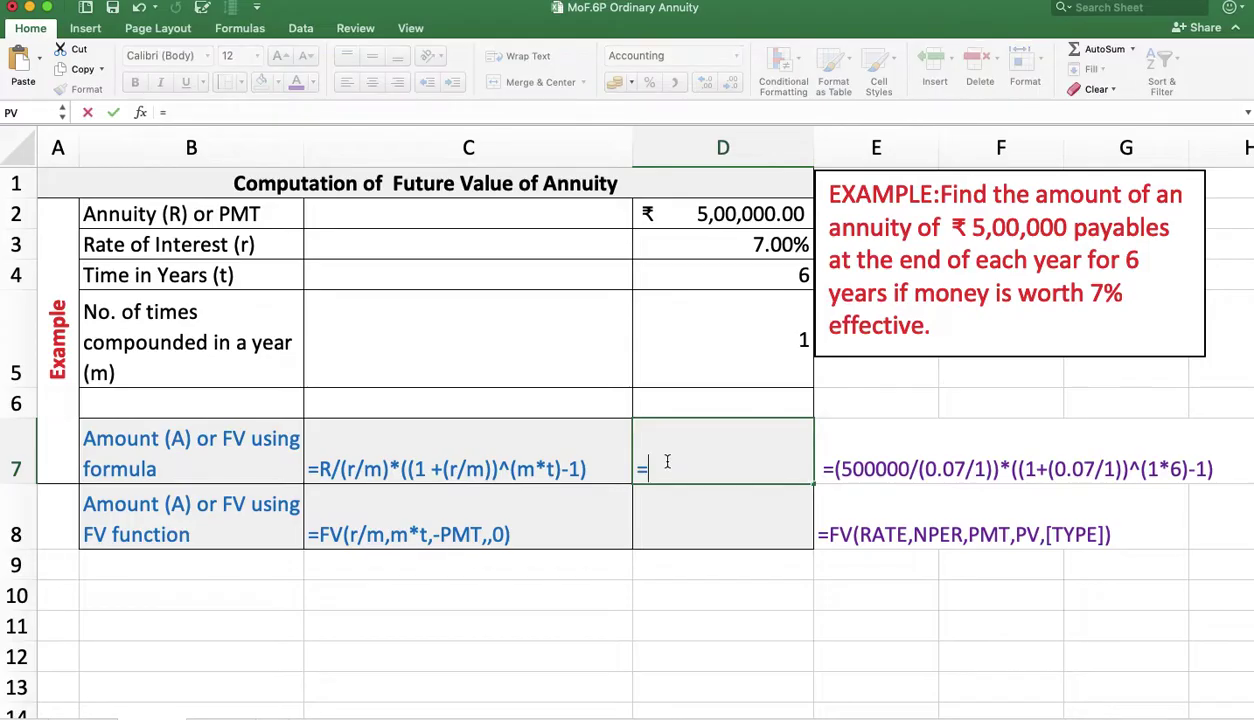
pyautogui.click(685, 219)
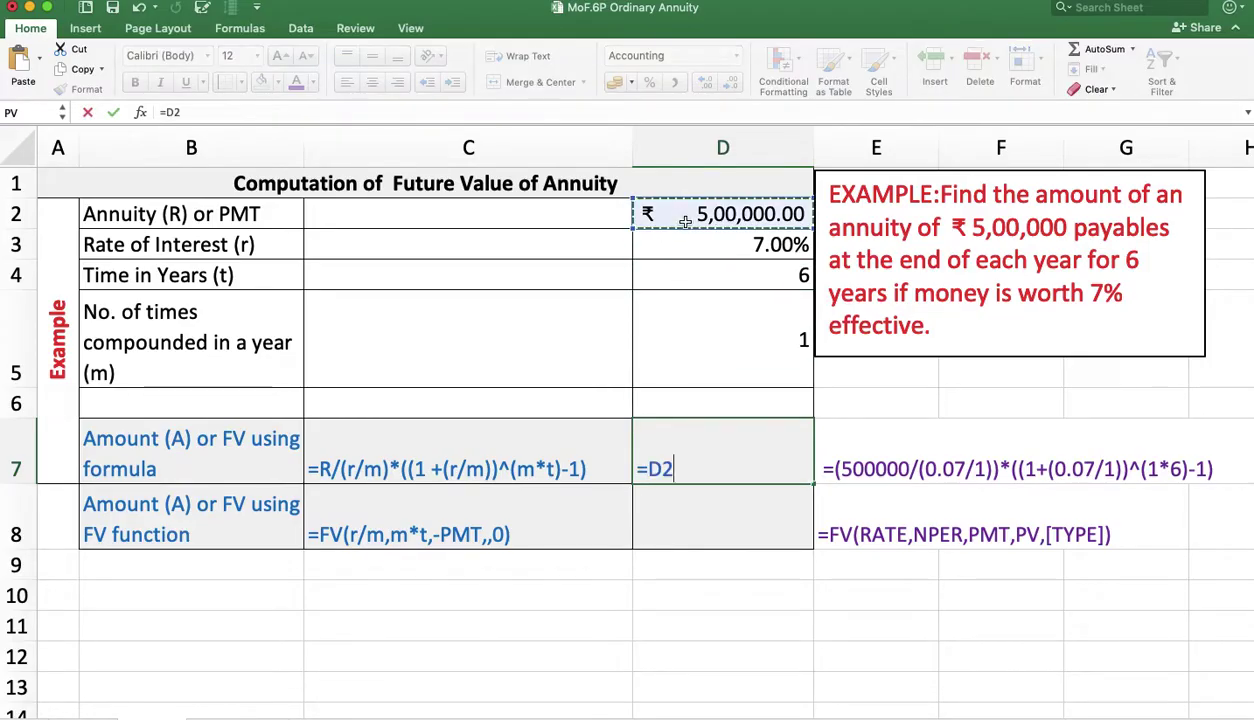
pyautogui.write('/')
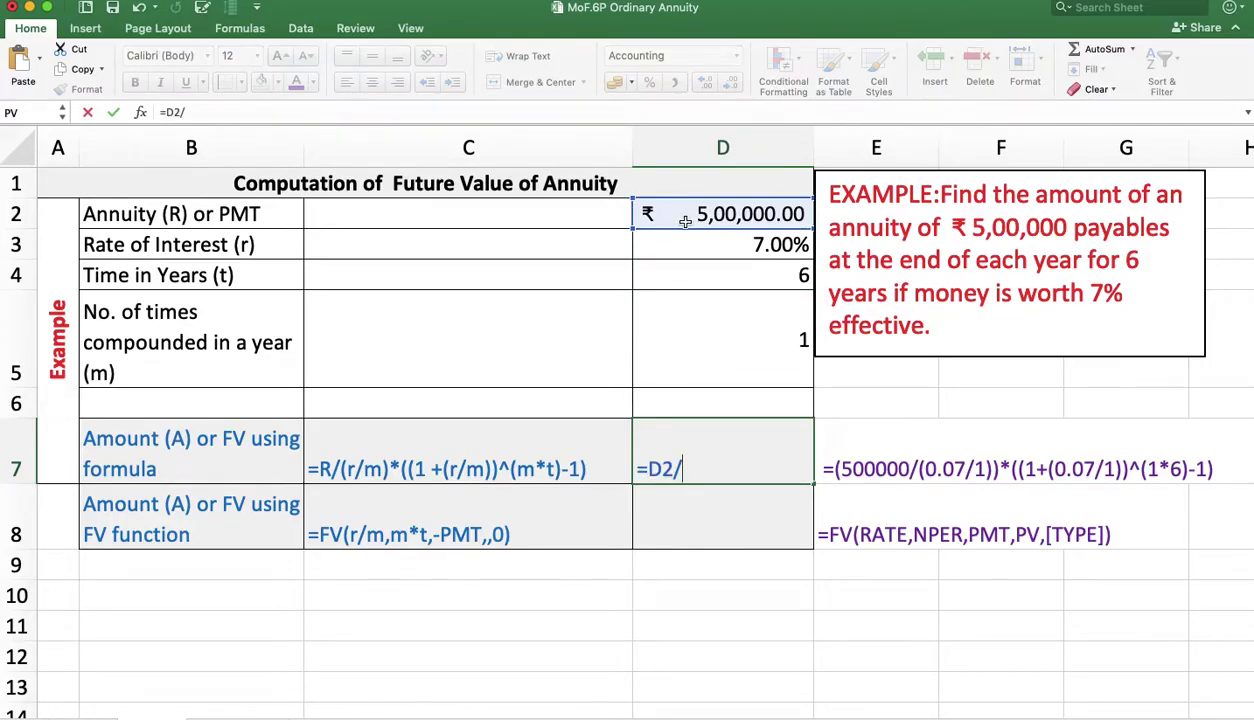
pyautogui.write('(')
pyautogui.click(690, 245)
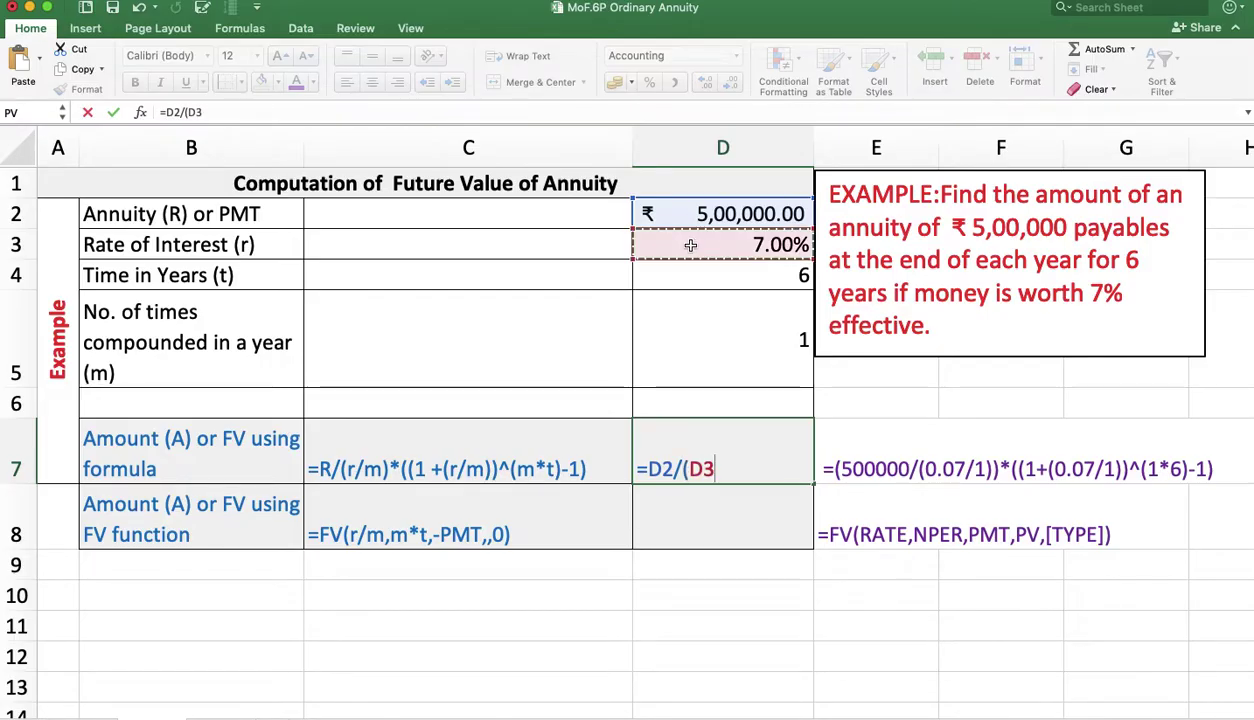
pyautogui.write('/')
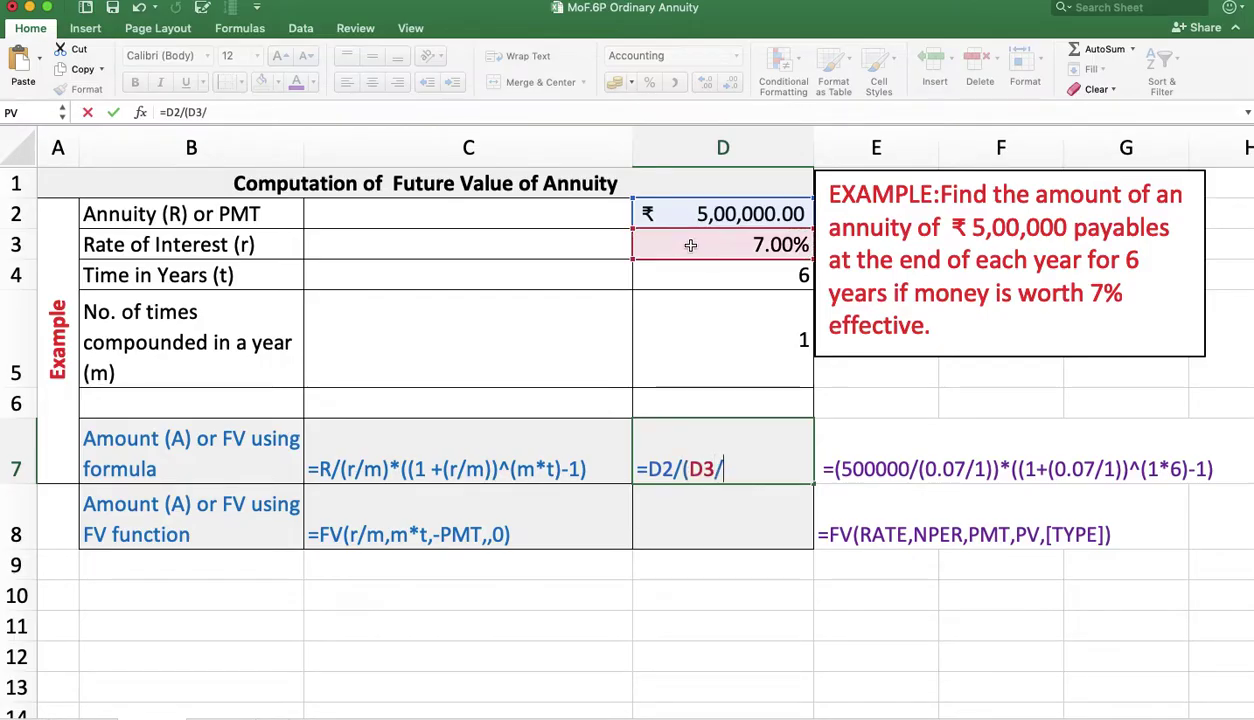
pyautogui.click(703, 300)
pyautogui.write(')')
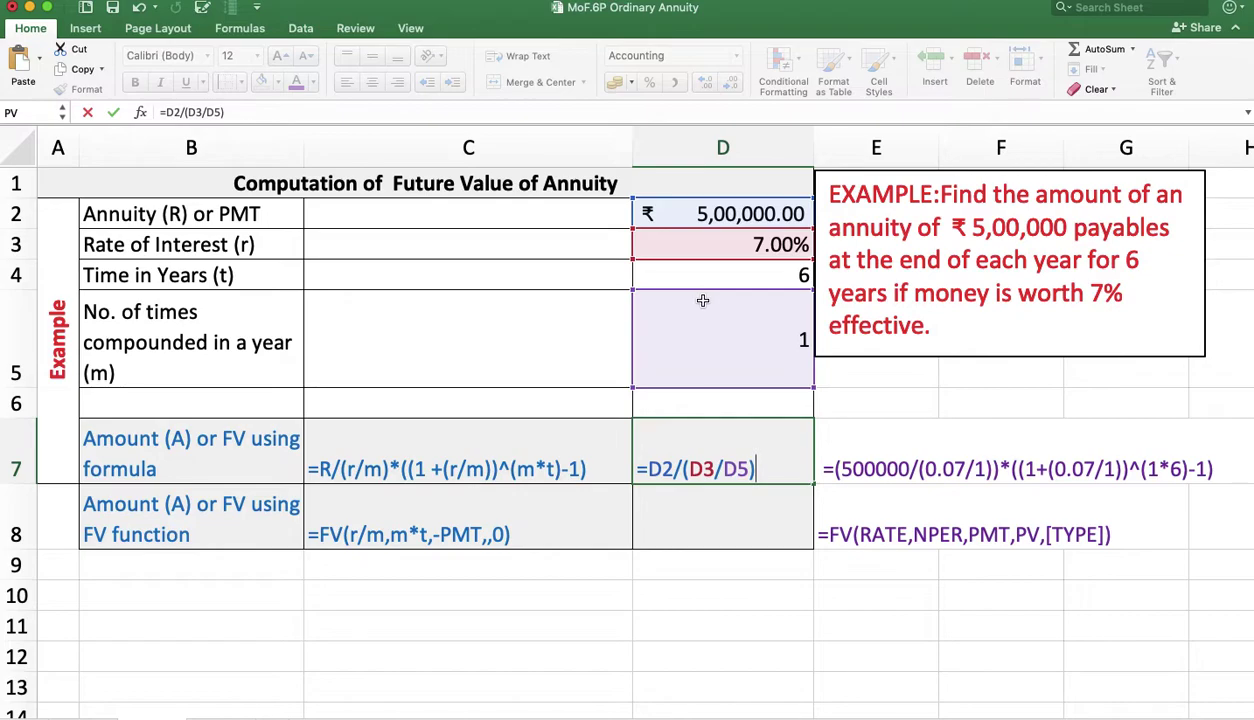
pyautogui.write('*((1+(')
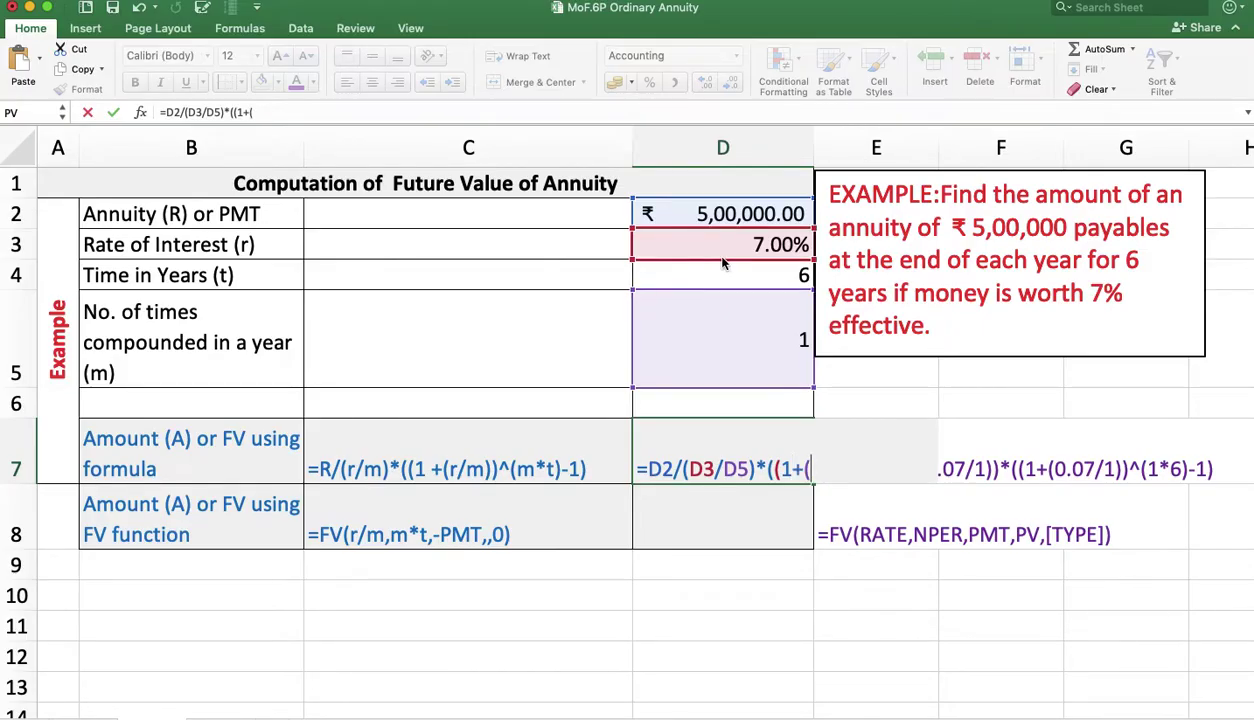
pyautogui.write('/')
# Complete the growth term ((1+(D3/D5))^(D5*D4)-1) and enter the formula, giving ₹35,76,645.37
pyautogui.press('BackSpace')
pyautogui.click(724, 263)
pyautogui.write('/')
pyautogui.click(721, 309)
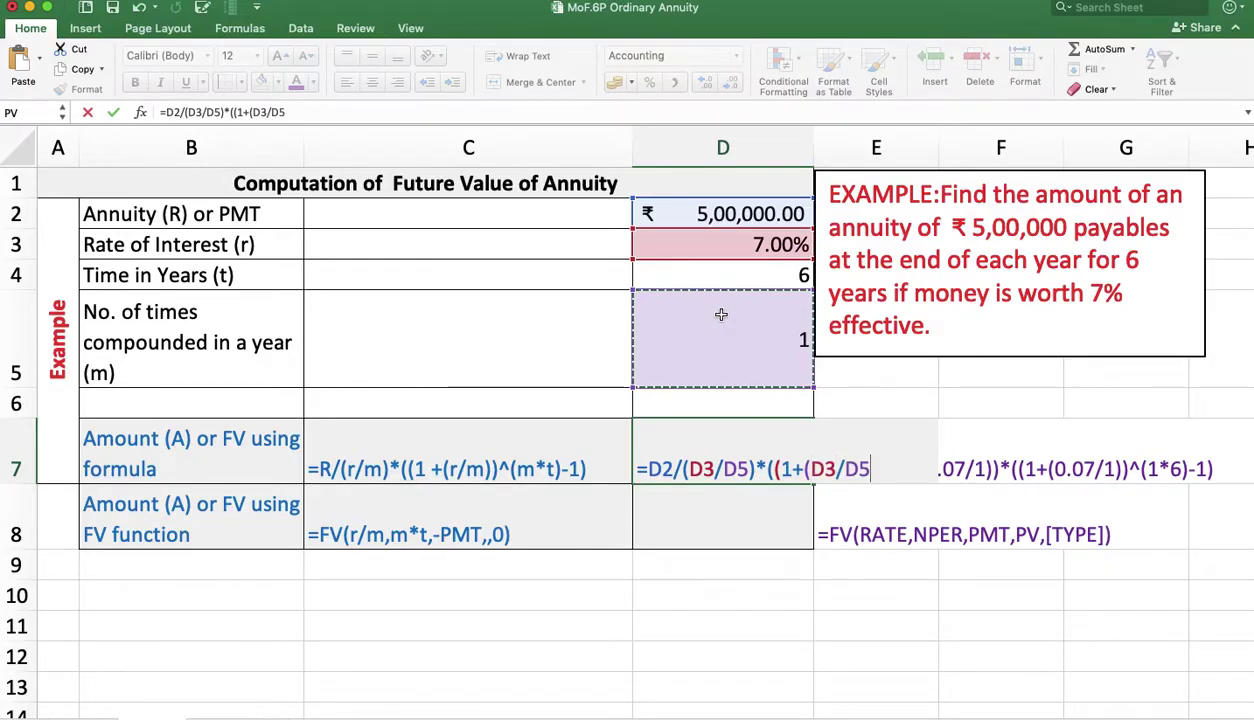
pyautogui.write('))')
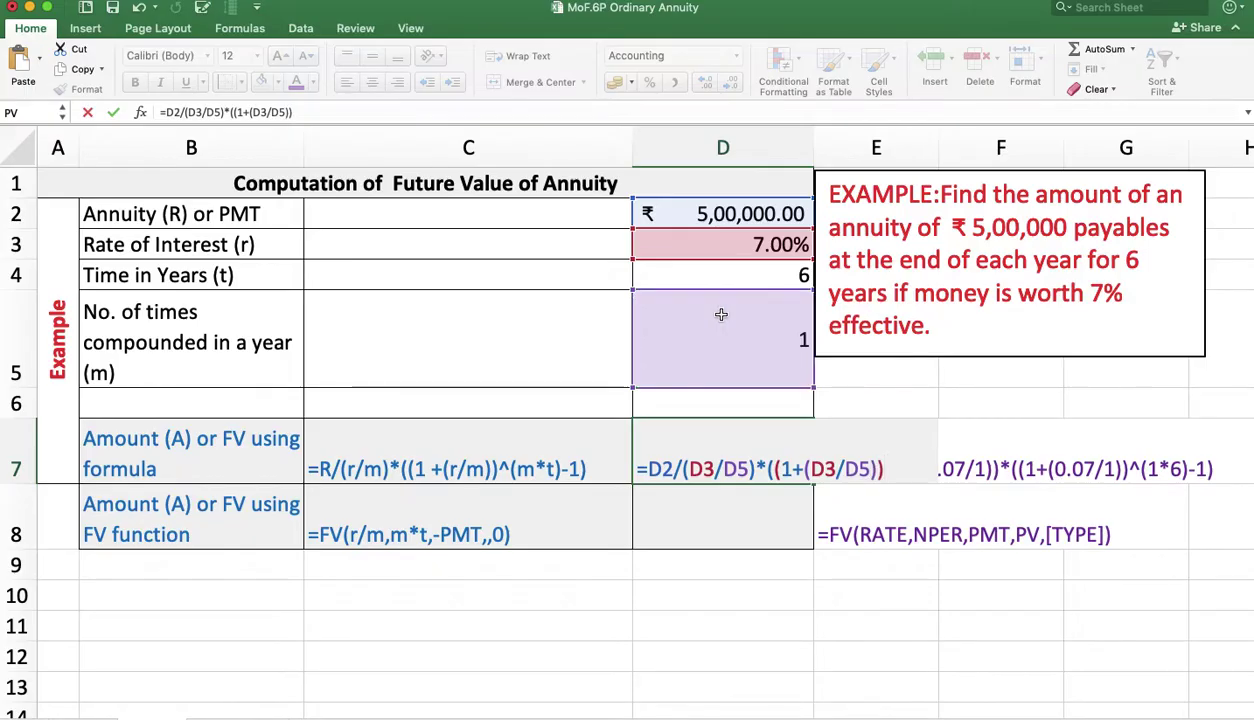
pyautogui.write('^(')
pyautogui.click(723, 330)
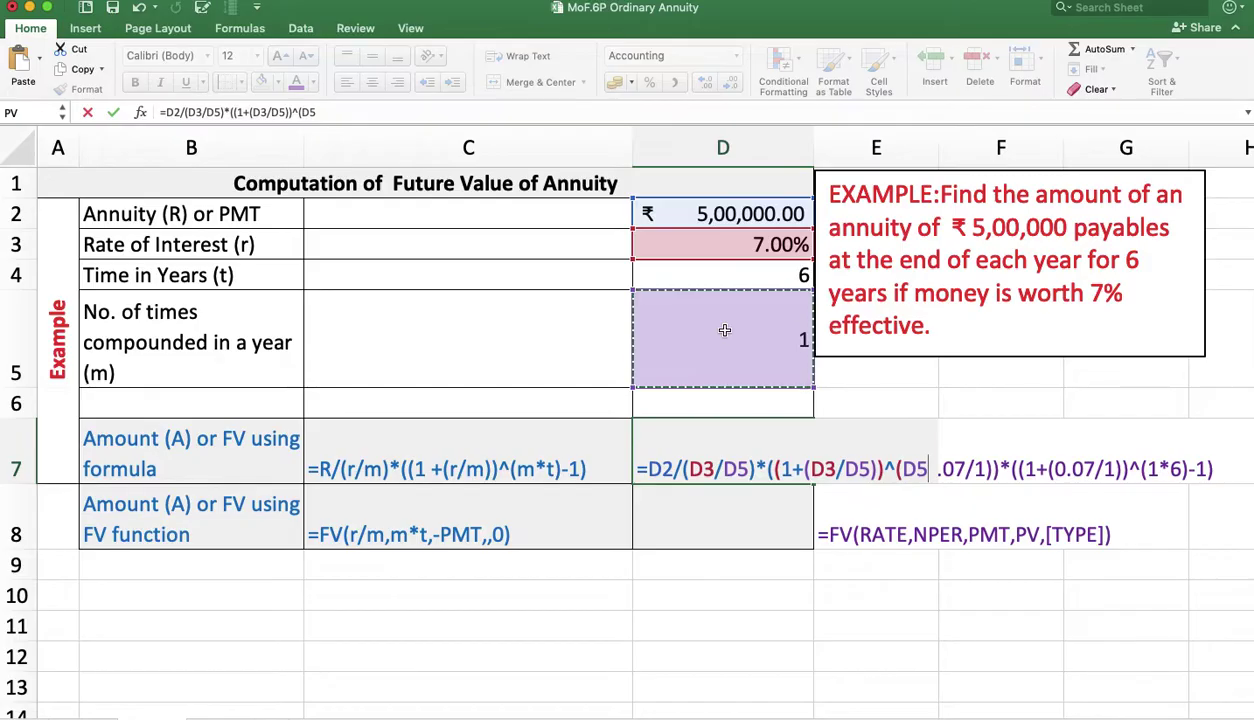
pyautogui.write('*')
pyautogui.click(723, 283)
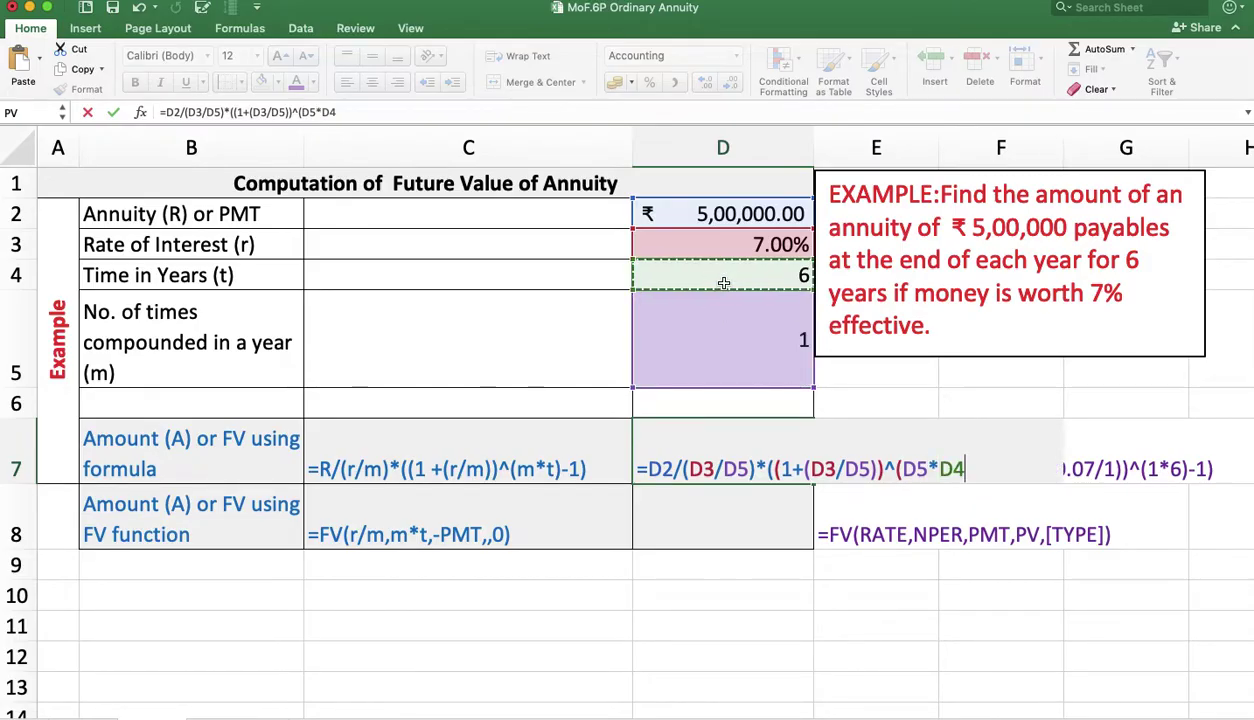
pyautogui.write(')-1)')
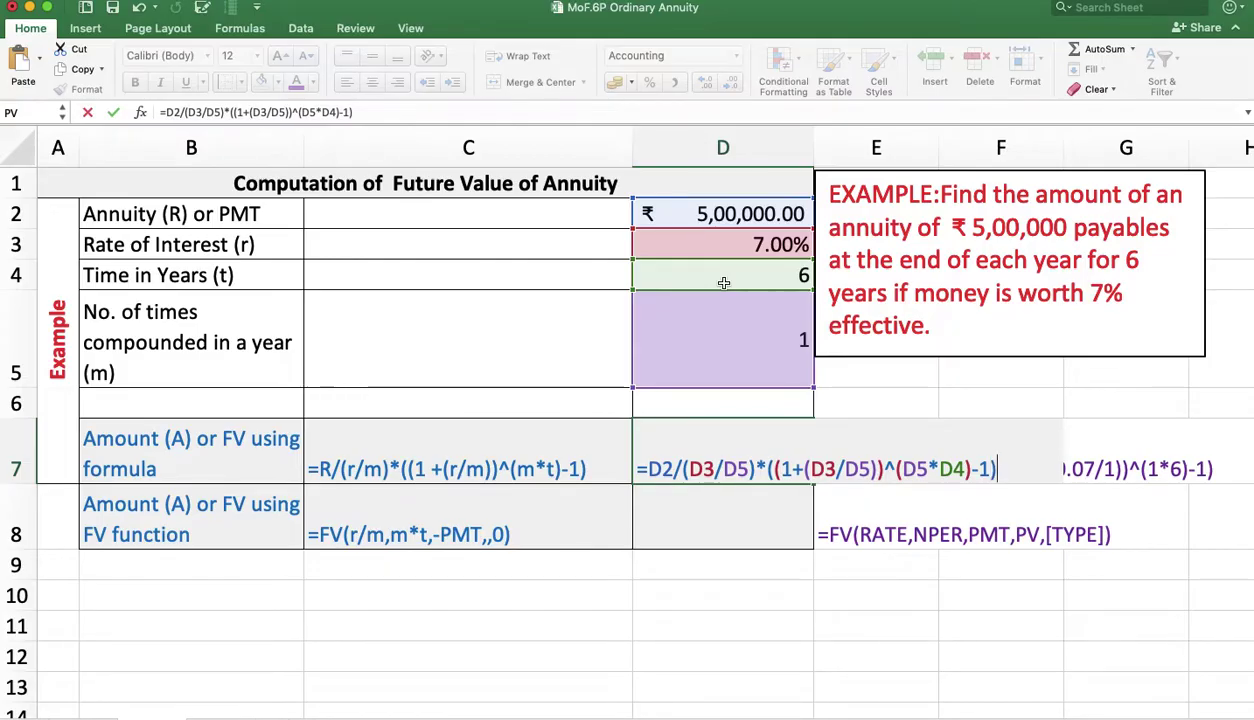
pyautogui.press('Return')
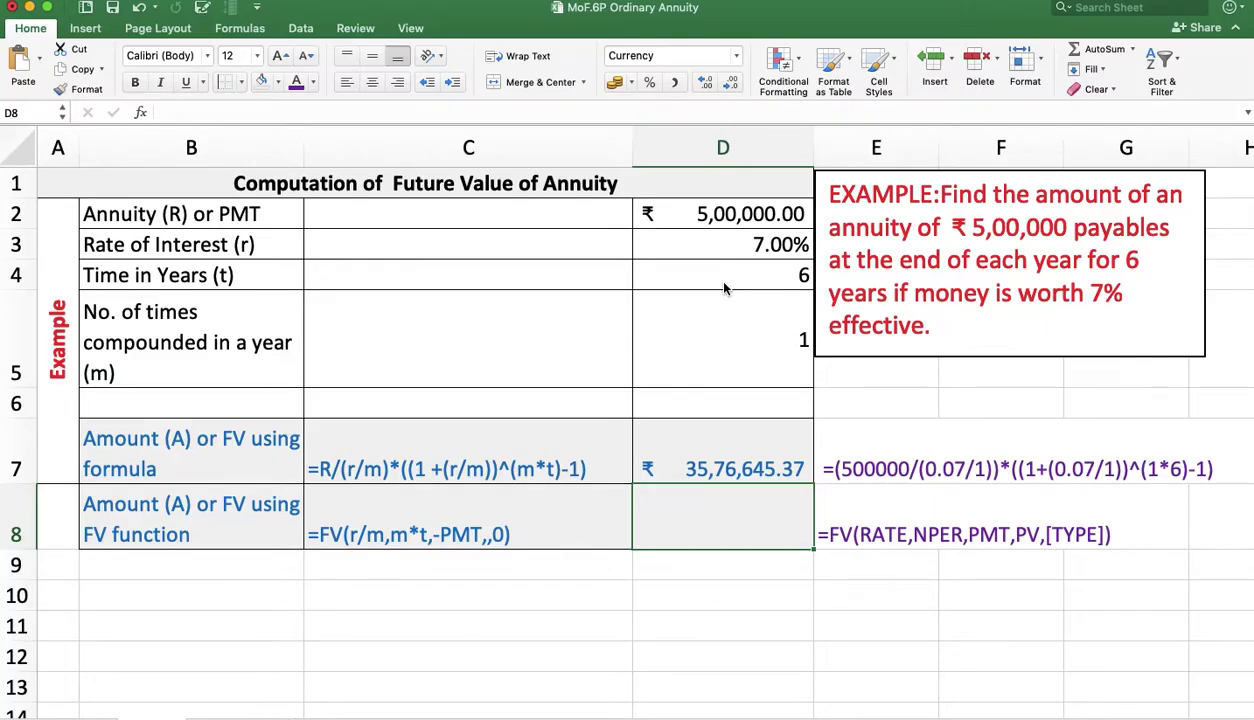
pyautogui.click(649, 535)
# Insert the FV function in D8 with rate D3/D5
pyautogui.write('=')
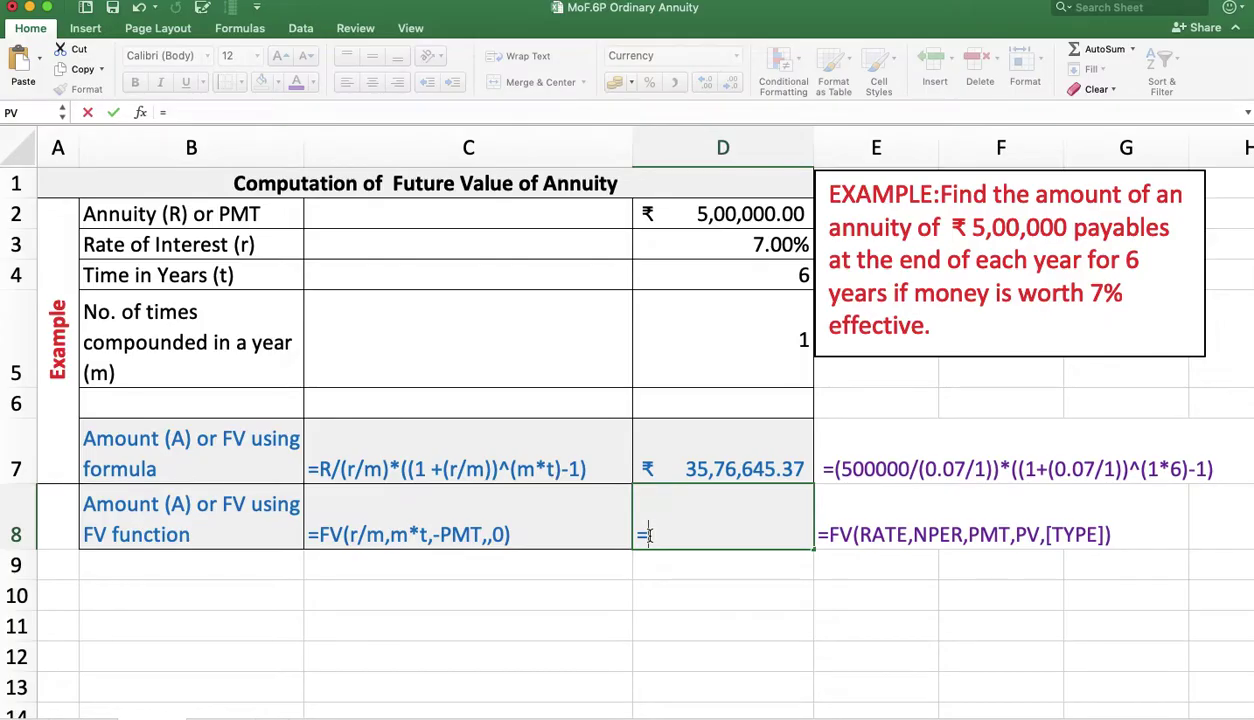
pyautogui.write('FV')
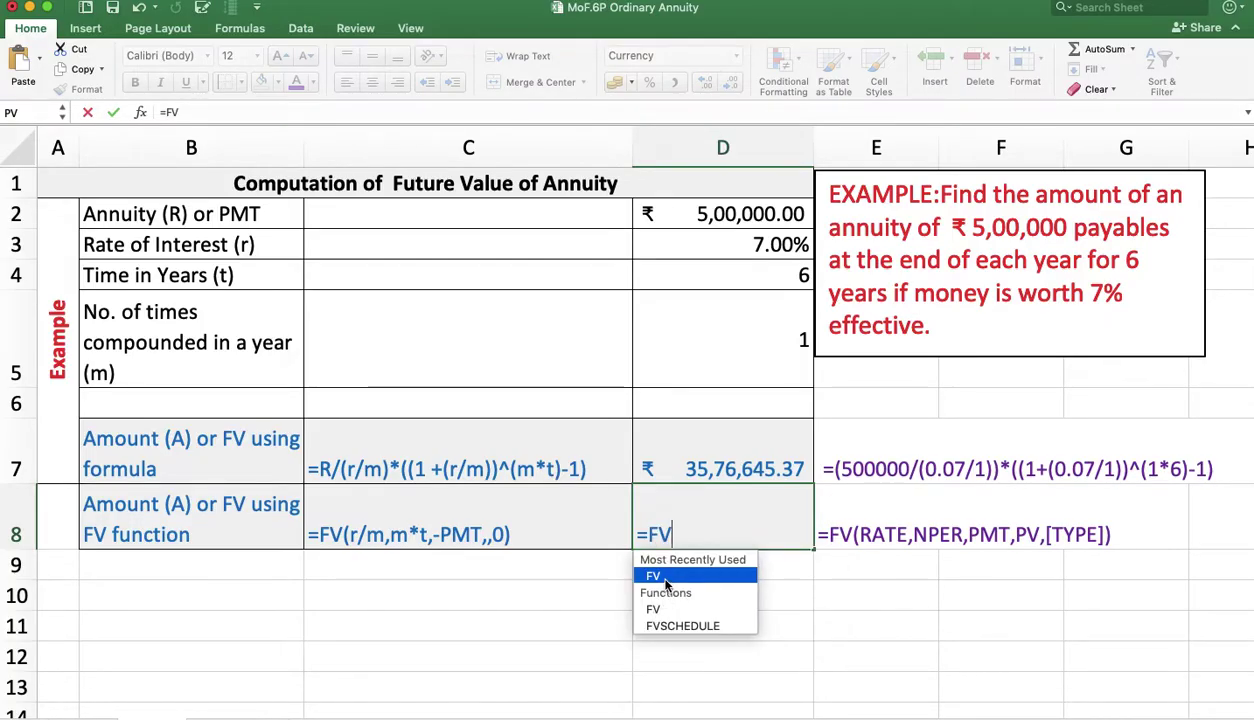
pyautogui.doubleClick(666, 582)
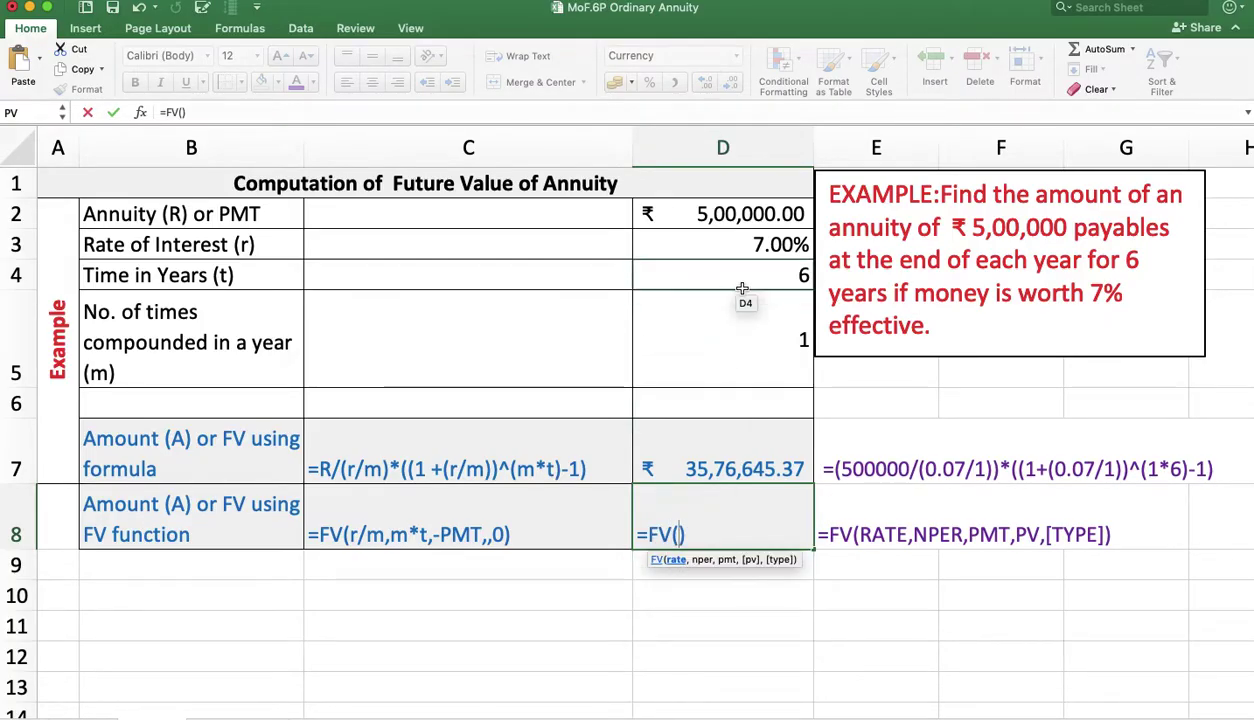
pyautogui.click(736, 248)
pyautogui.write('/')
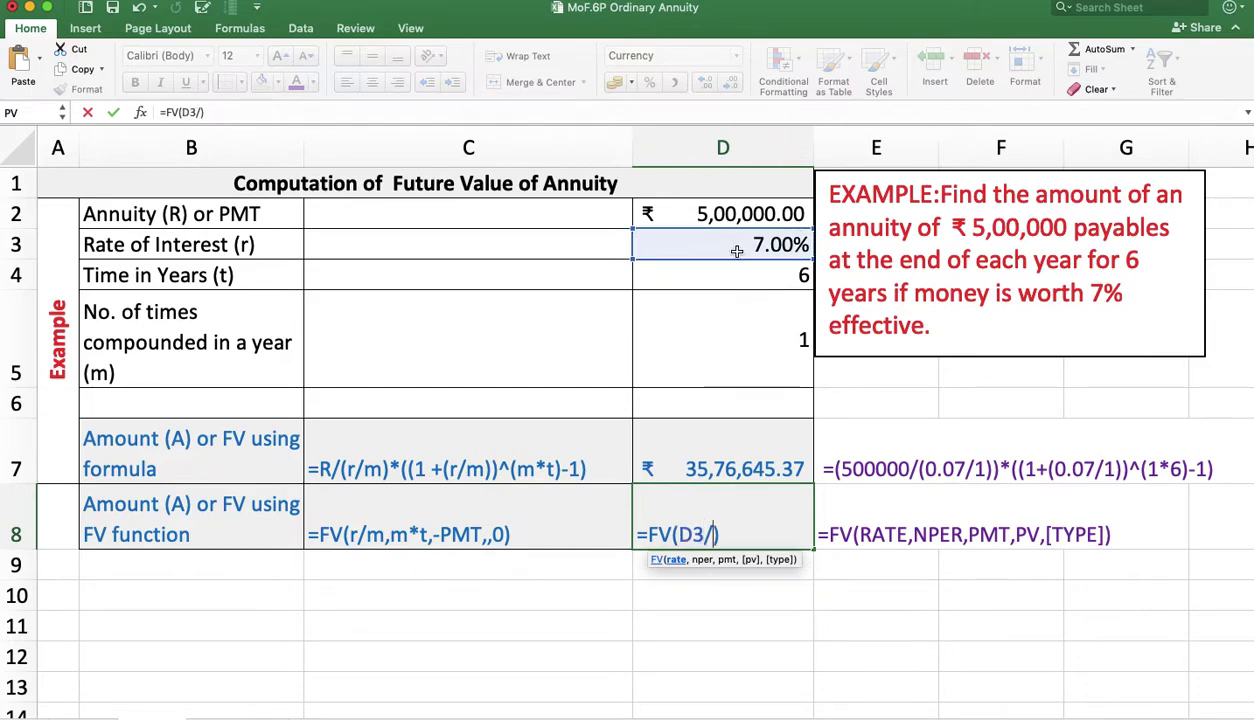
pyautogui.click(748, 345)
pyautogui.write(',')
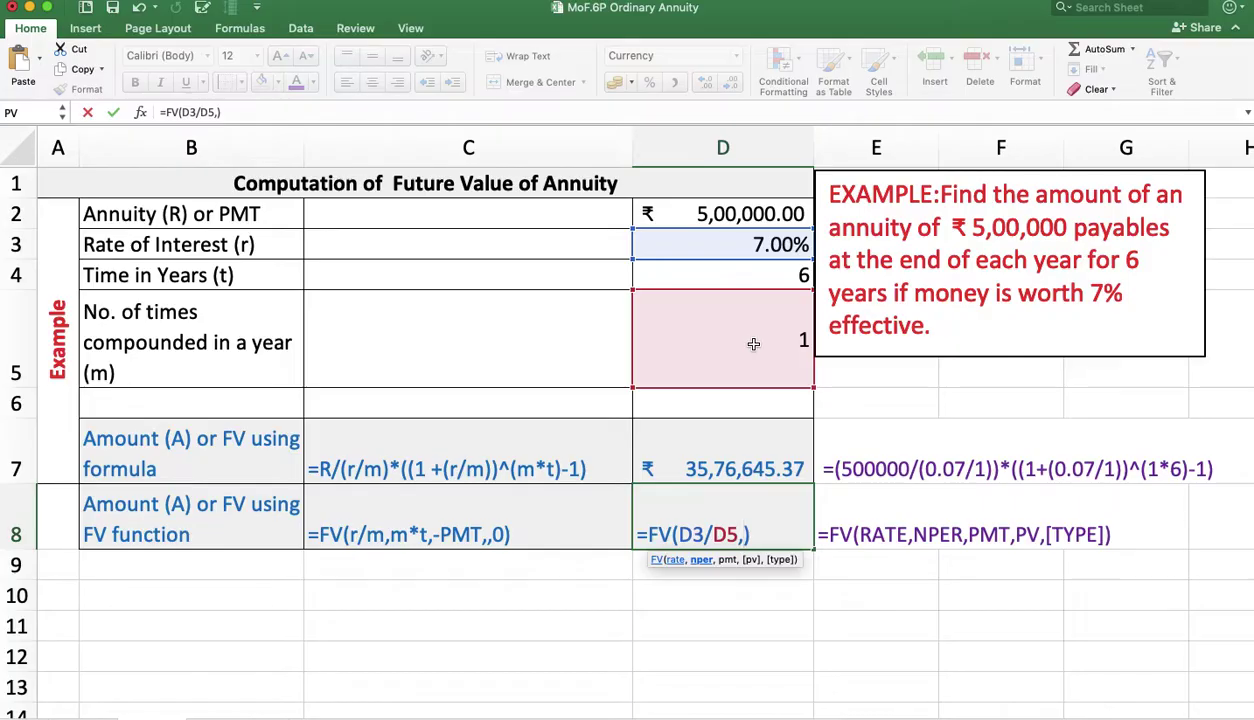
# Finish FV with periods D5*D4, payment -D2 and type 0, giving ₹35,76,645.37
pyautogui.click(753, 344)
pyautogui.write('*')
pyautogui.click(743, 275)
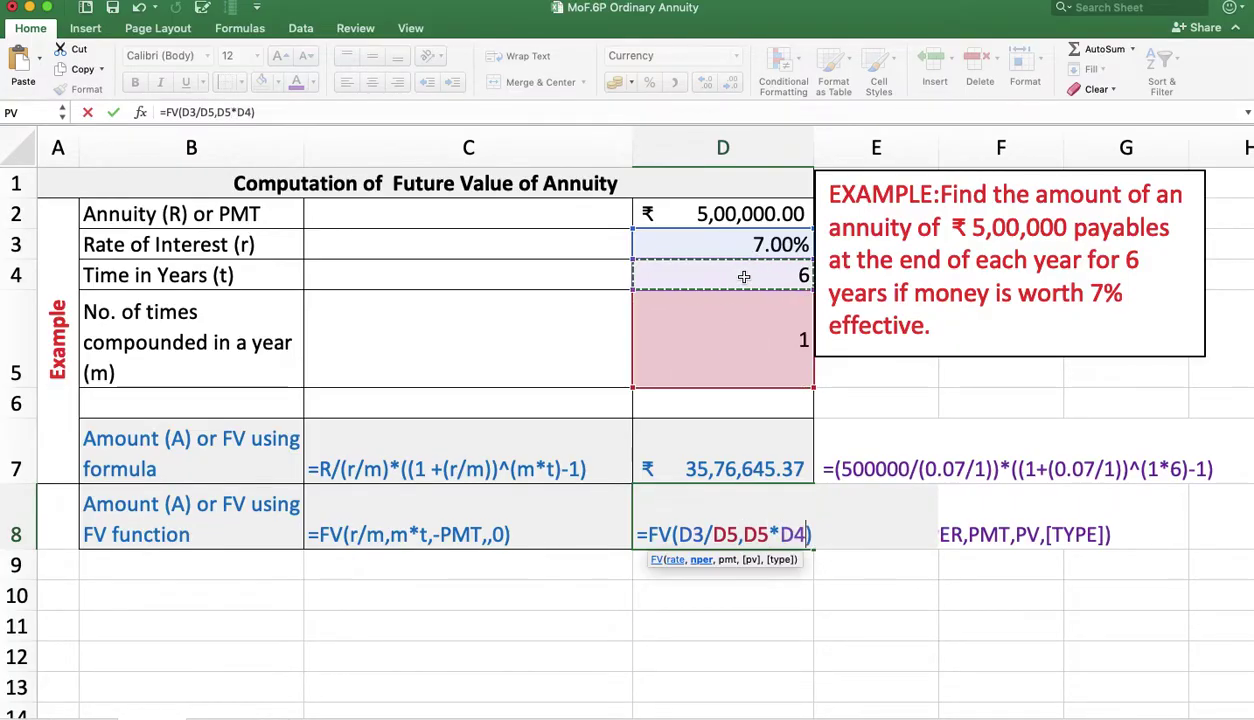
pyautogui.write(',')
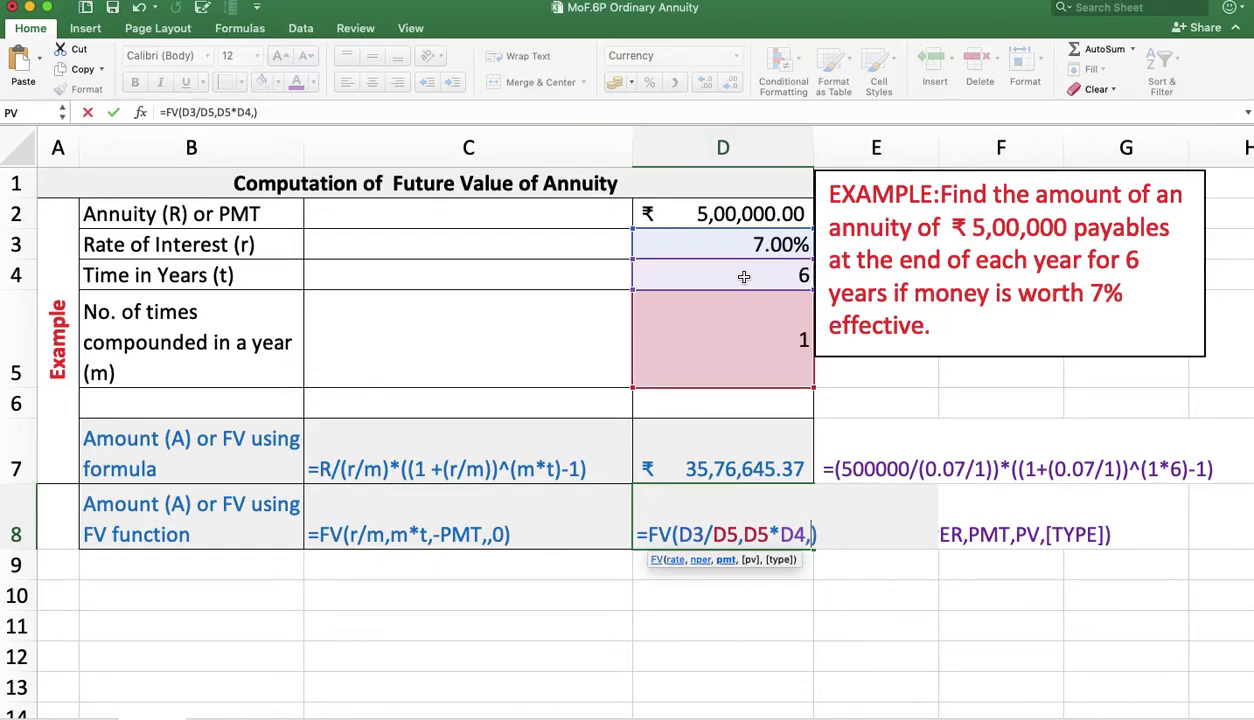
pyautogui.write('-')
pyautogui.click(727, 212)
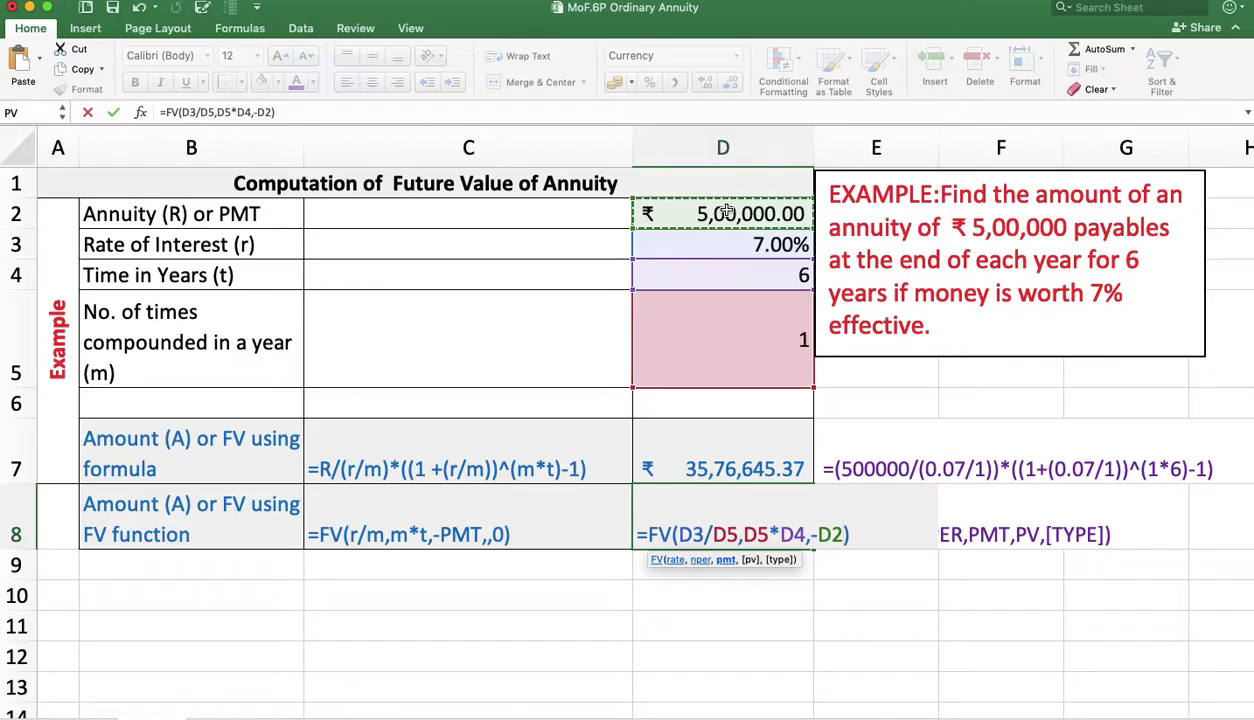
pyautogui.write(',')
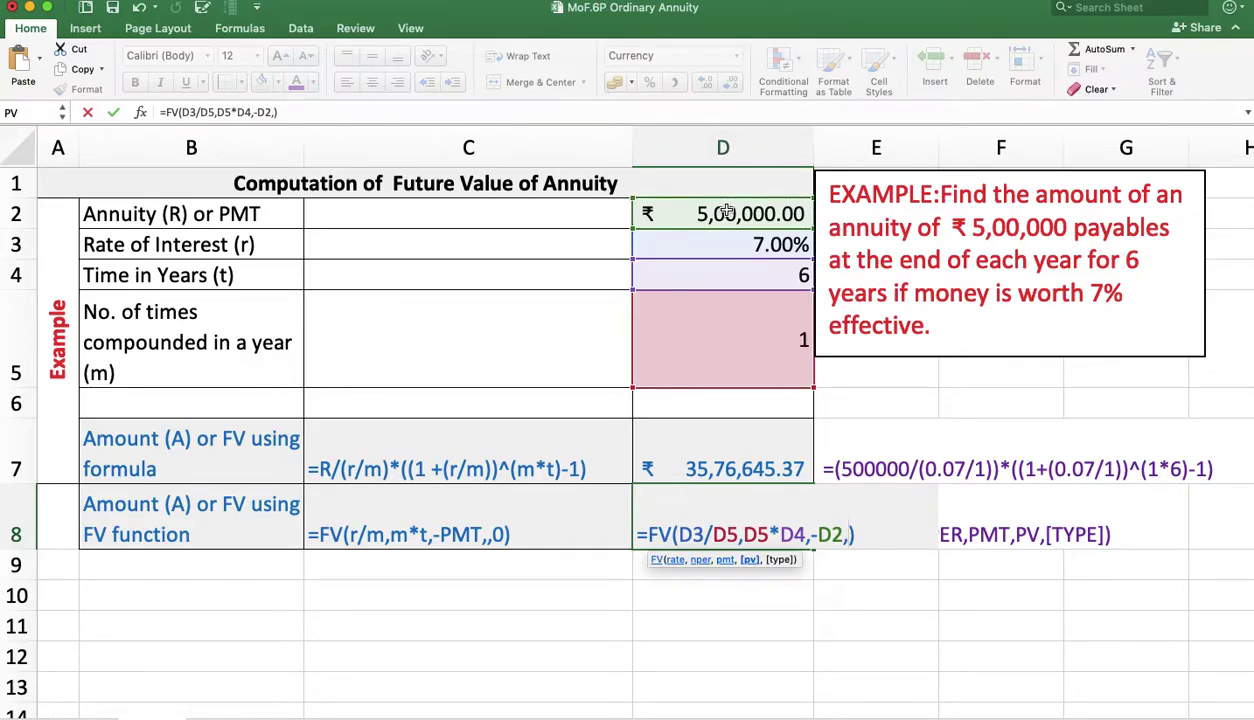
pyautogui.write(',0')
pyautogui.press('Return')
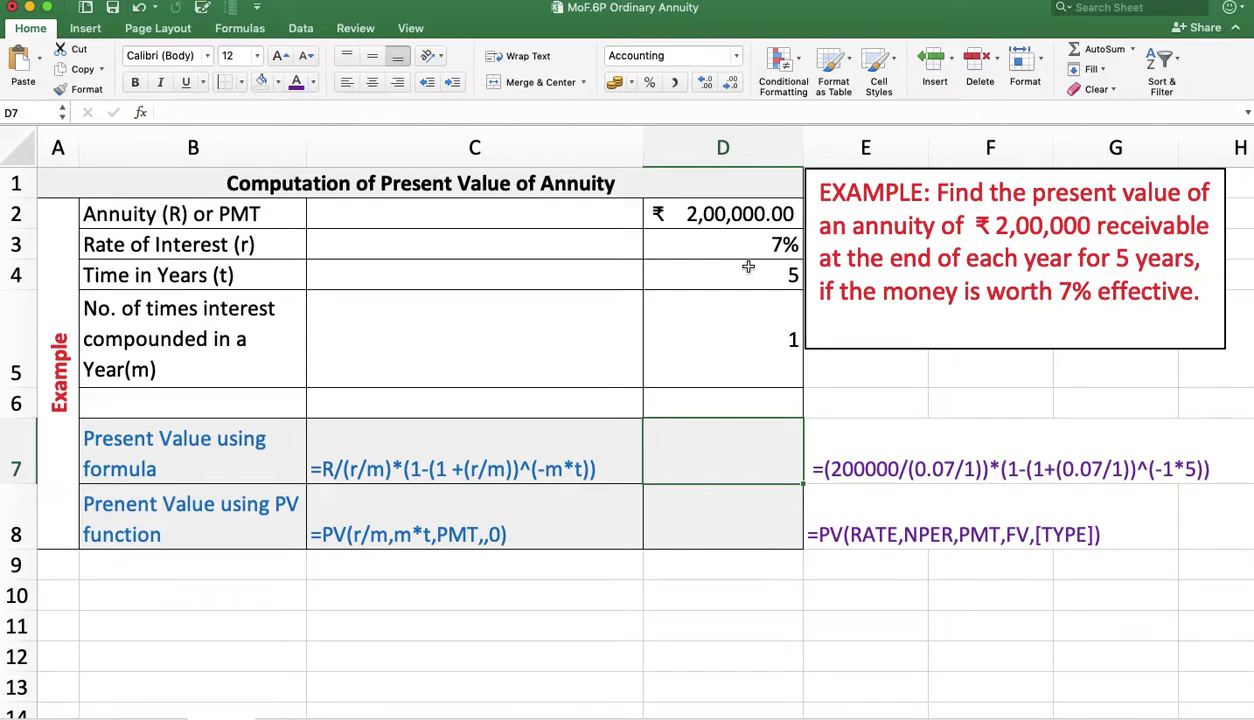
# In D7, begin the present-value formula =D2/(D3/D5)*(1..
pyautogui.click(673, 450)
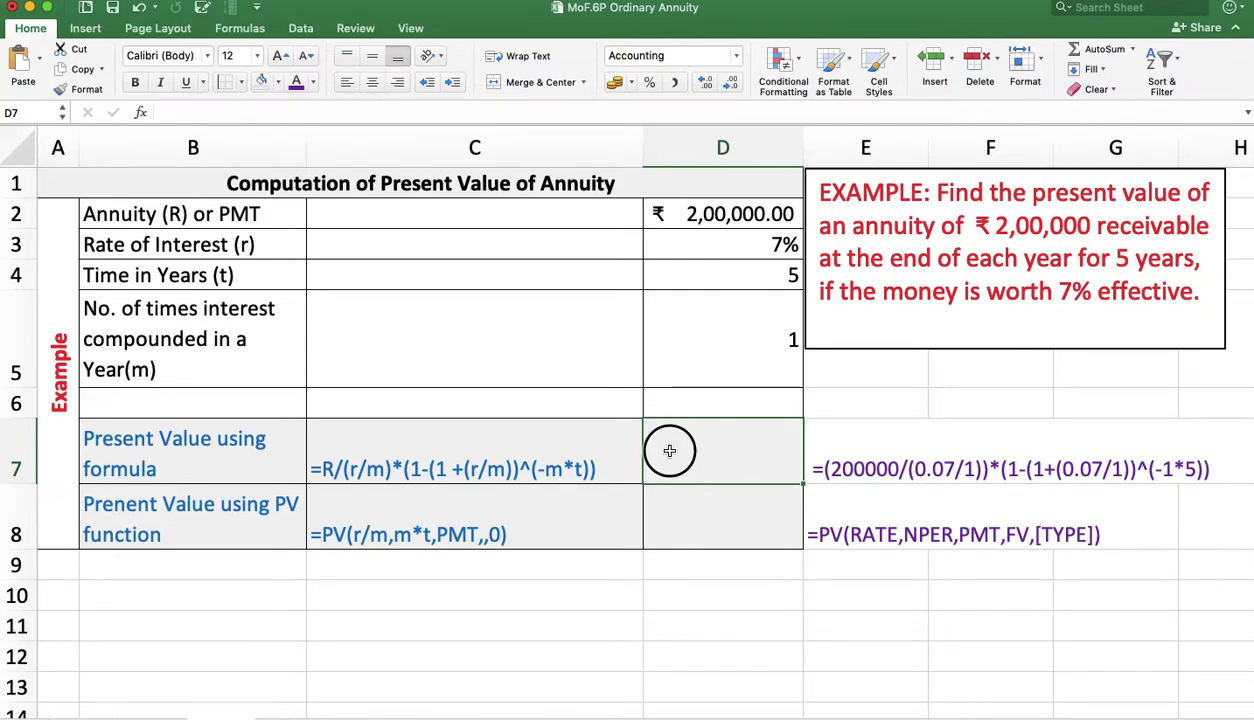
pyautogui.write('=')
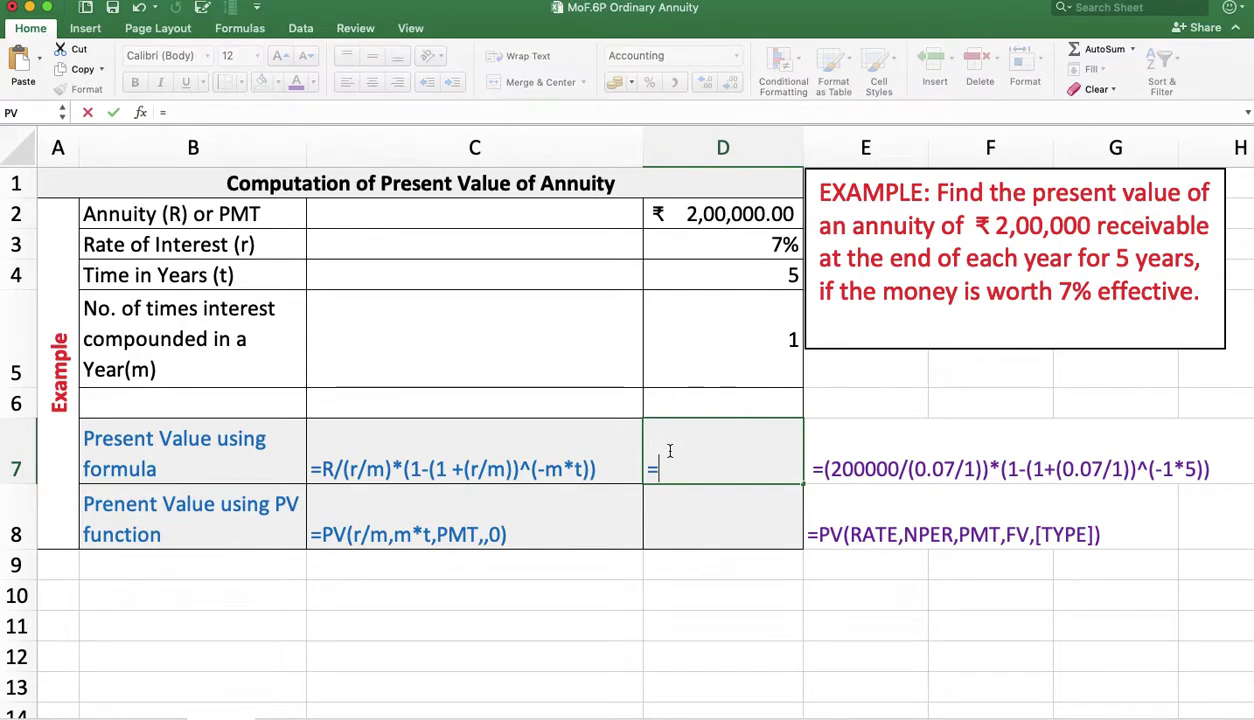
pyautogui.click(705, 222)
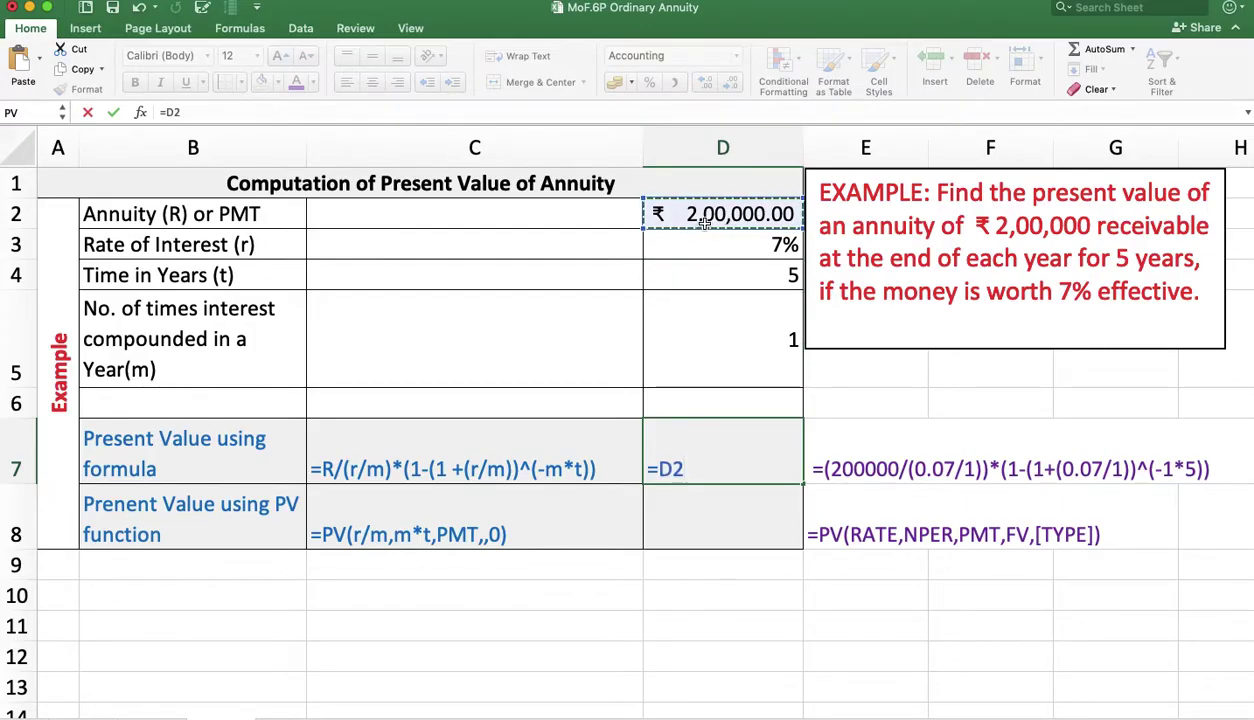
pyautogui.write('?')
pyautogui.press('BackSpace')
pyautogui.write('/(')
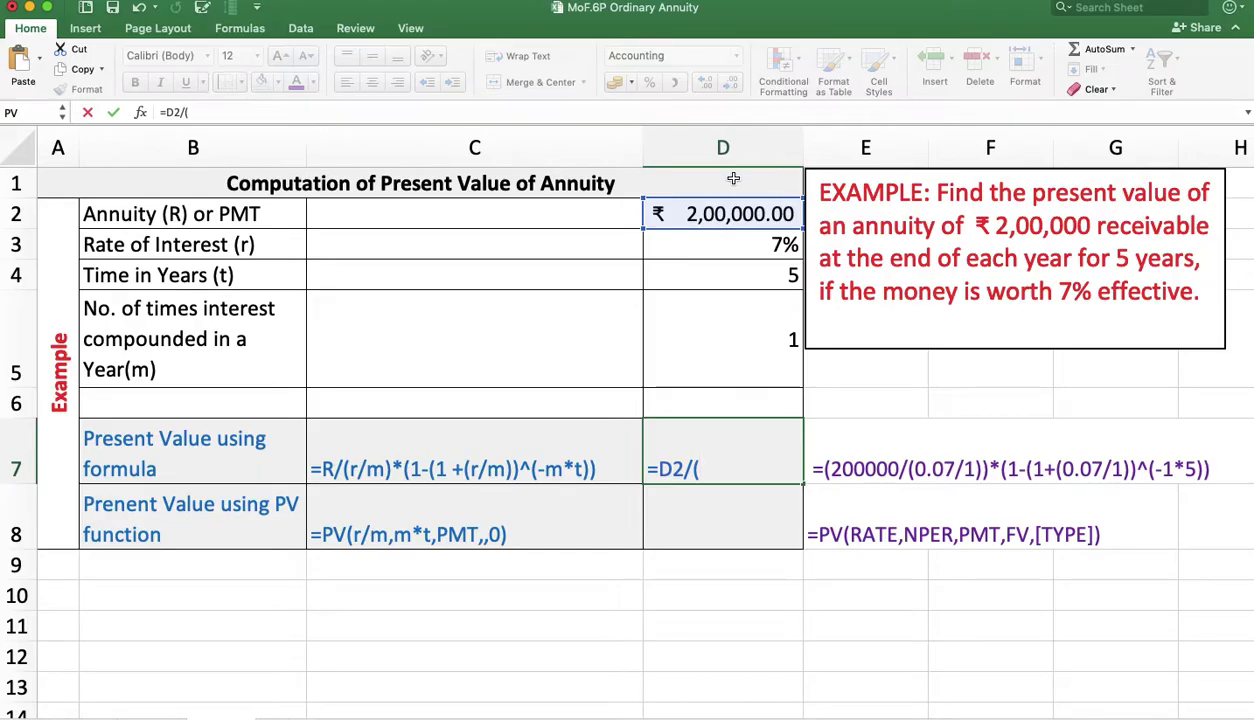
pyautogui.click(716, 242)
pyautogui.write('/')
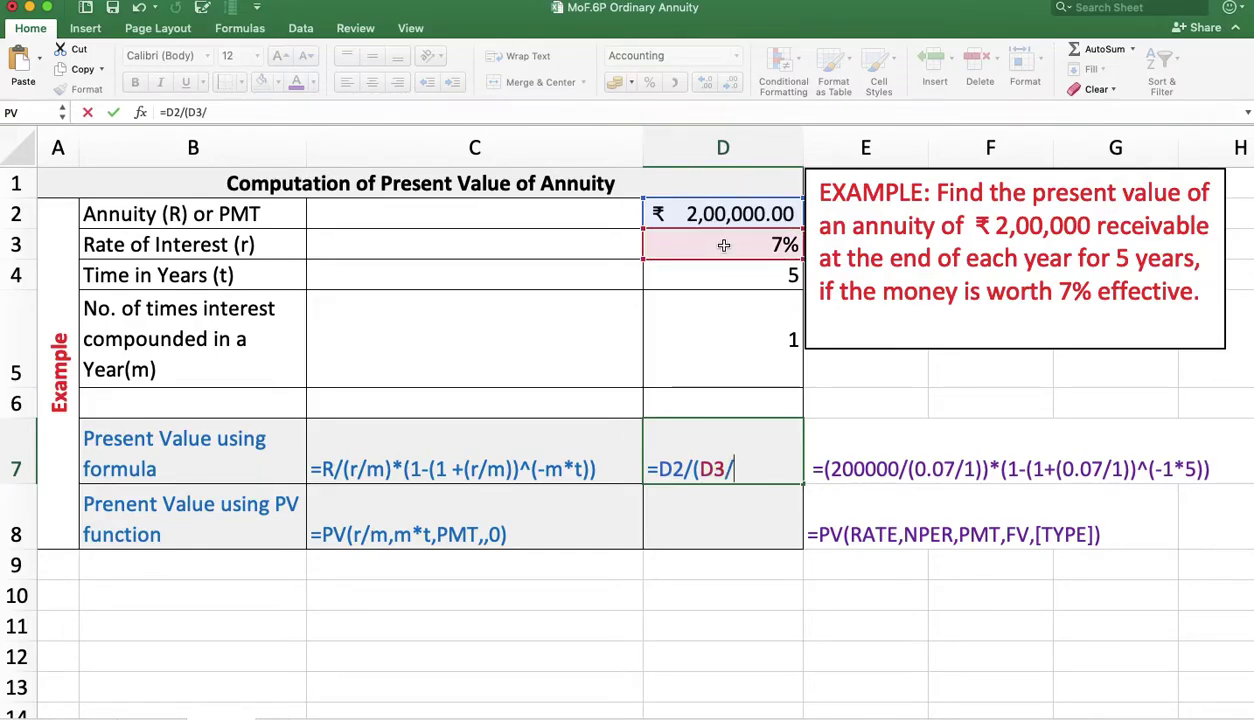
pyautogui.click(734, 317)
pyautogui.write(')')
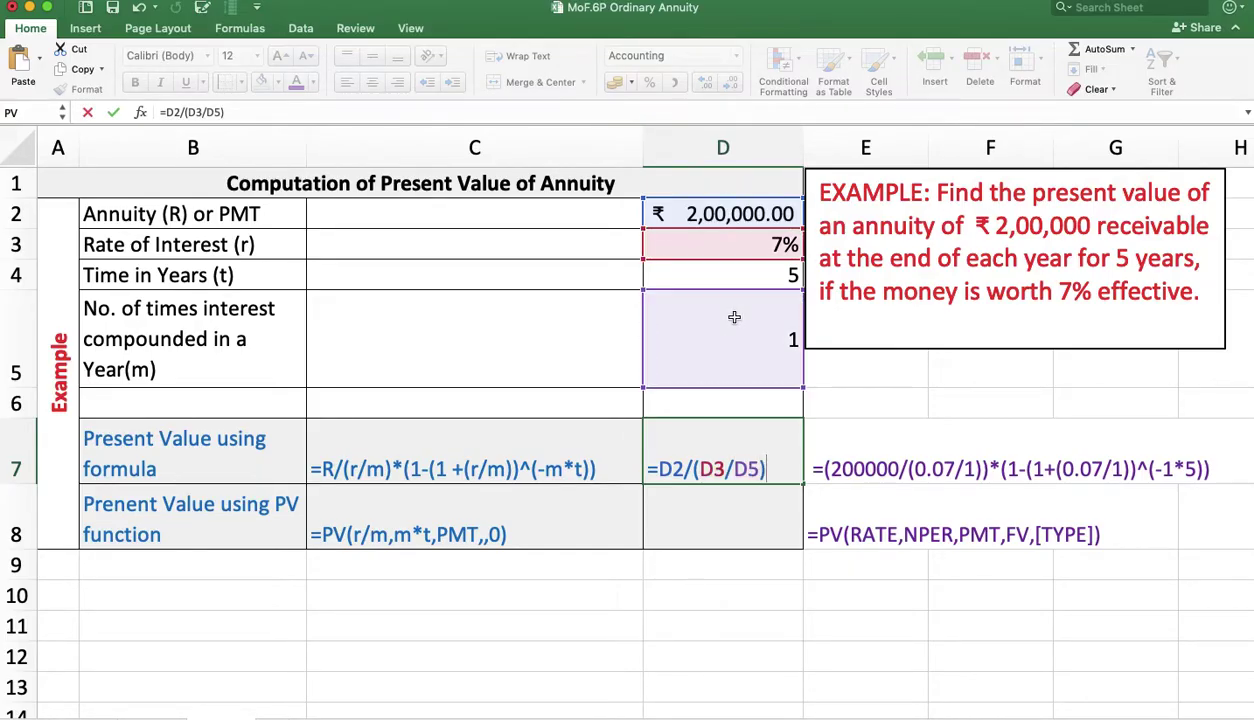
pyautogui.write('*(1')
# Add the discount term -(1+(D3/D5))^(-D5*D4) and enter the formula, giving ₹ 8,20,039.49
pyautogui.write('-')
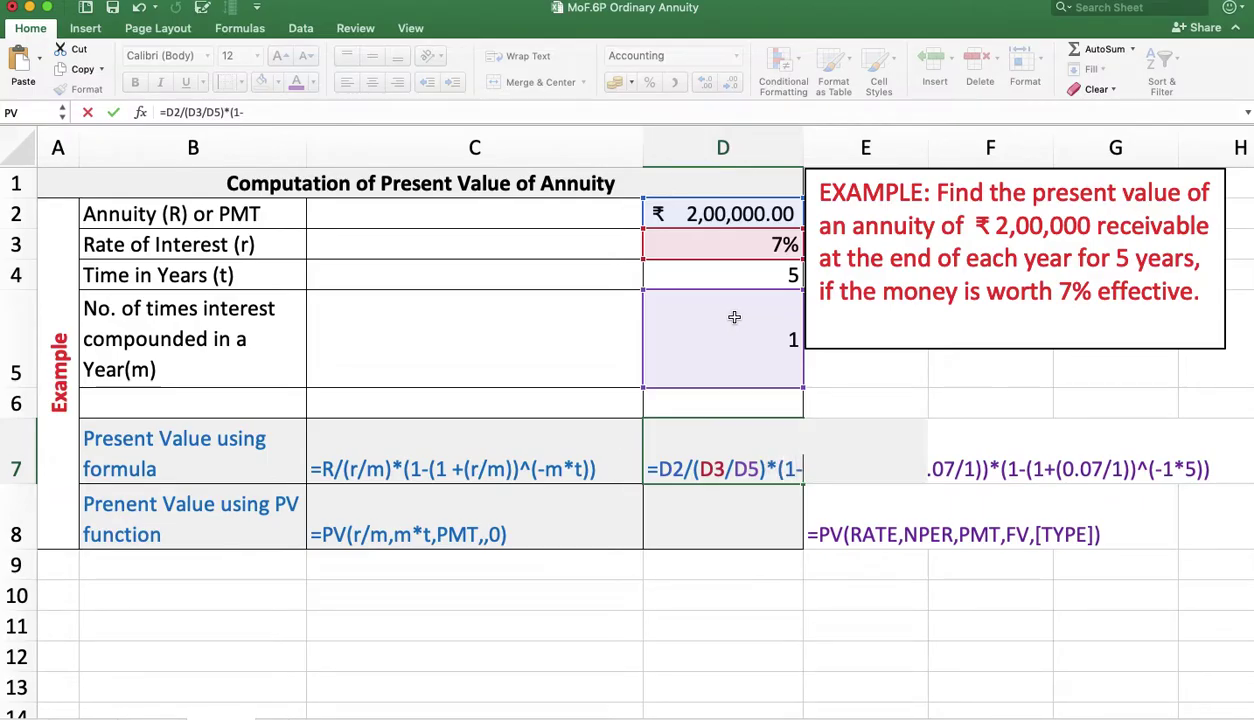
pyautogui.write('(1+(')
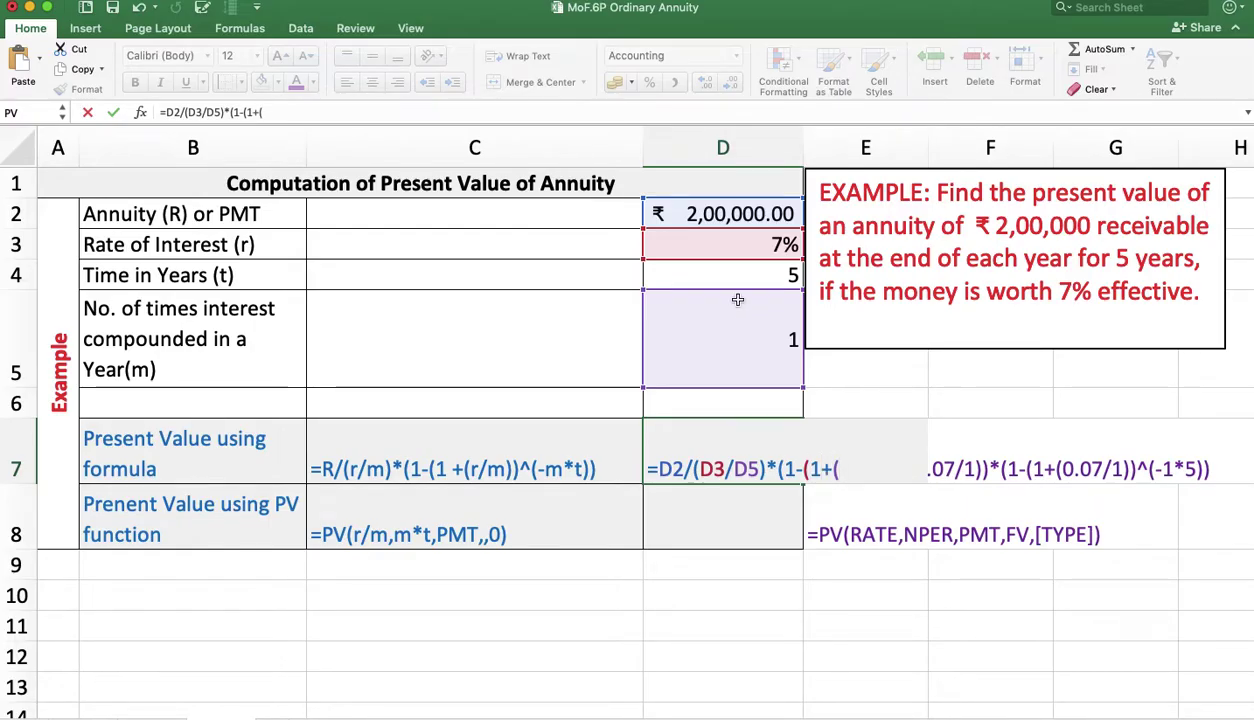
pyautogui.click(735, 252)
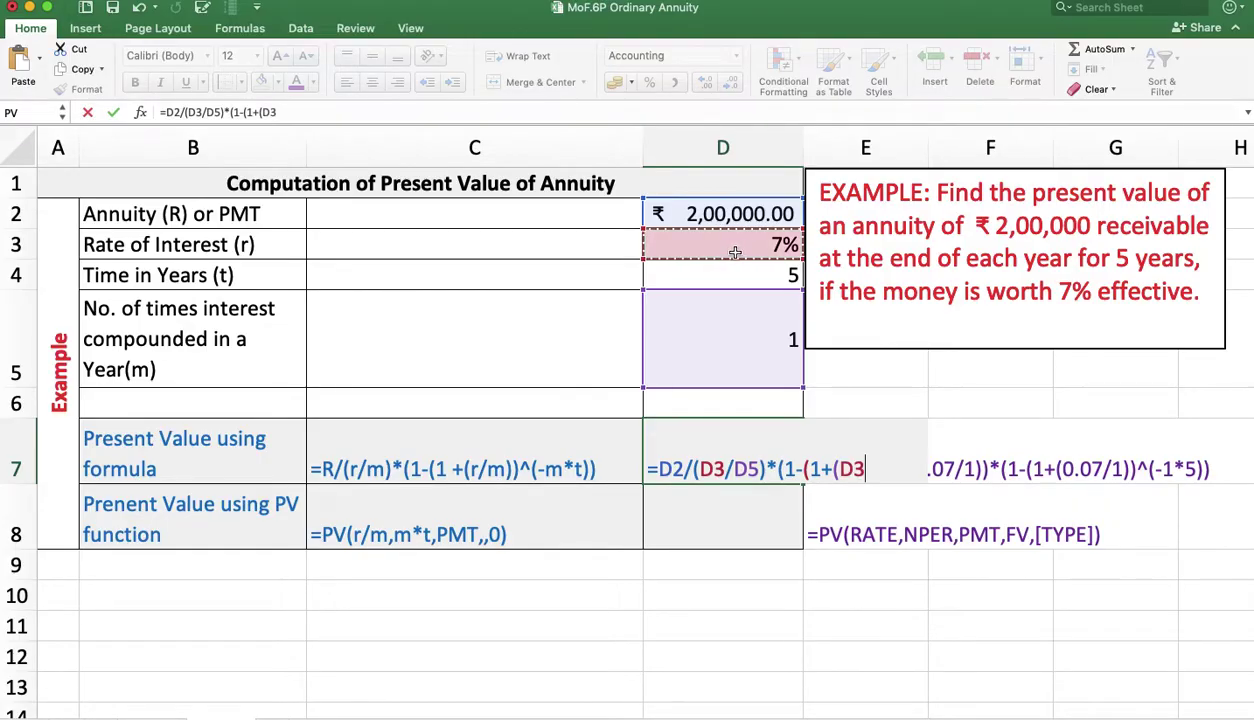
pyautogui.write('/')
pyautogui.click(736, 307)
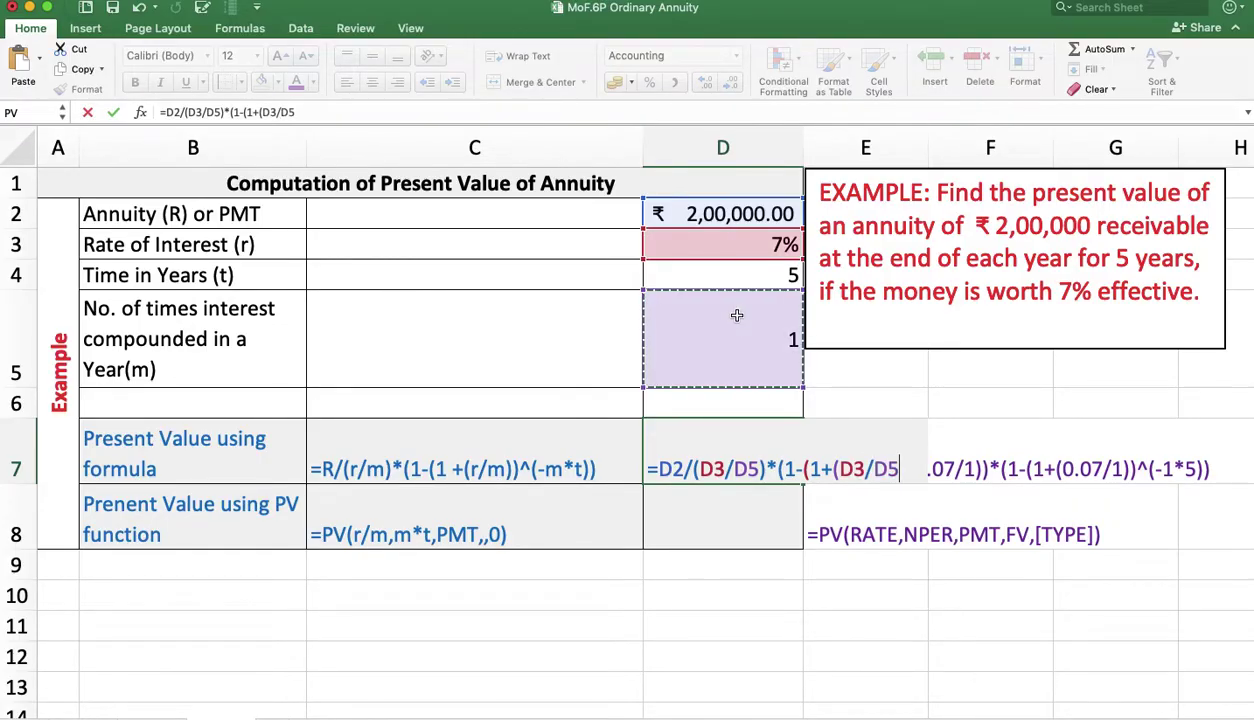
pyautogui.write('))')
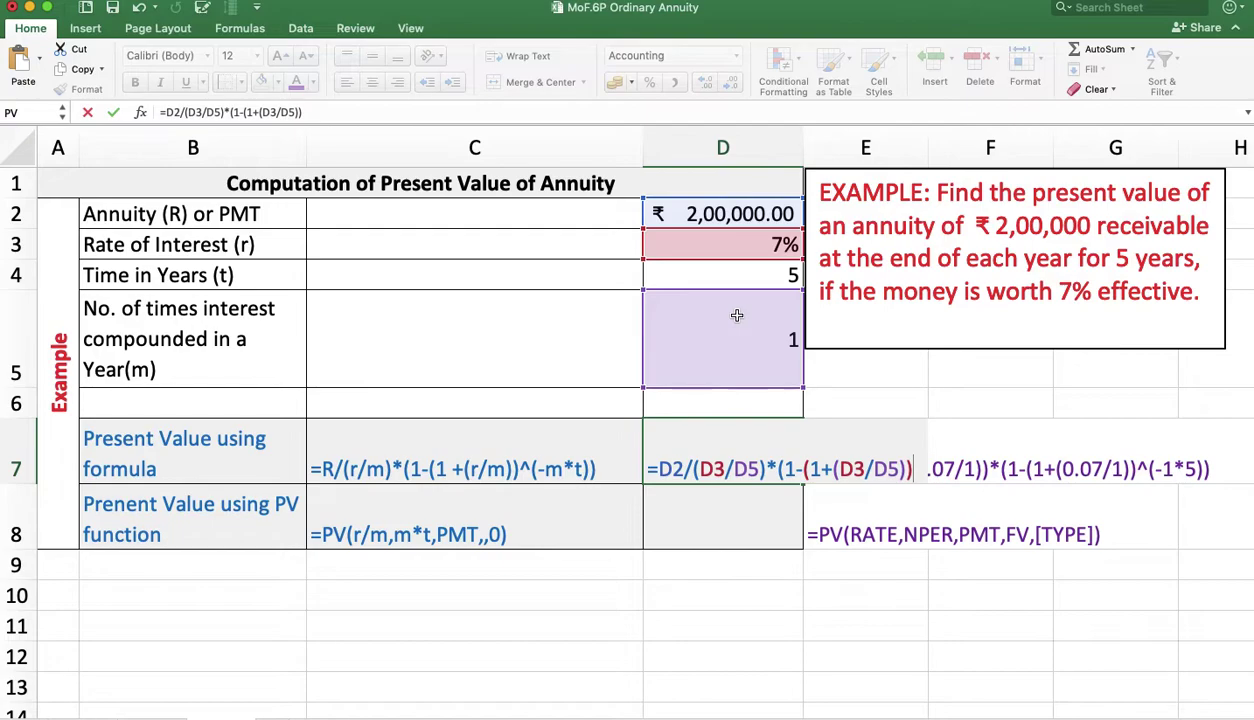
pyautogui.write('^')
pyautogui.press('BackSpace')
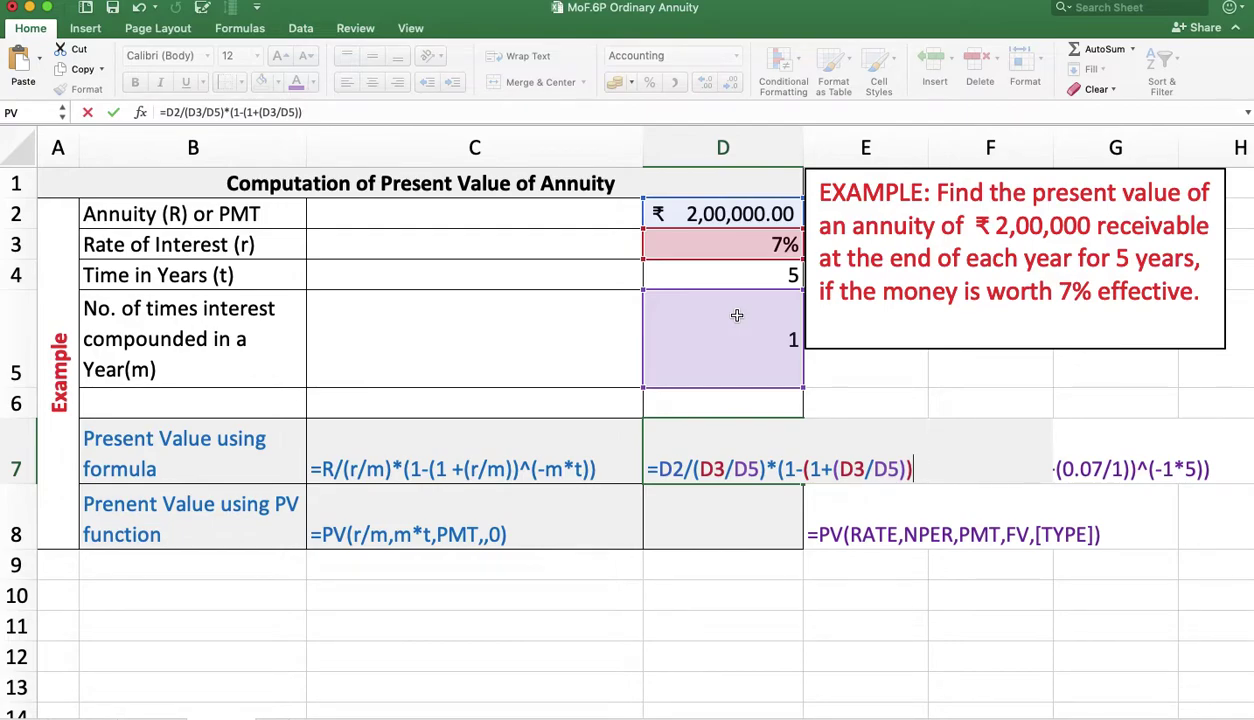
pyautogui.write('^(')
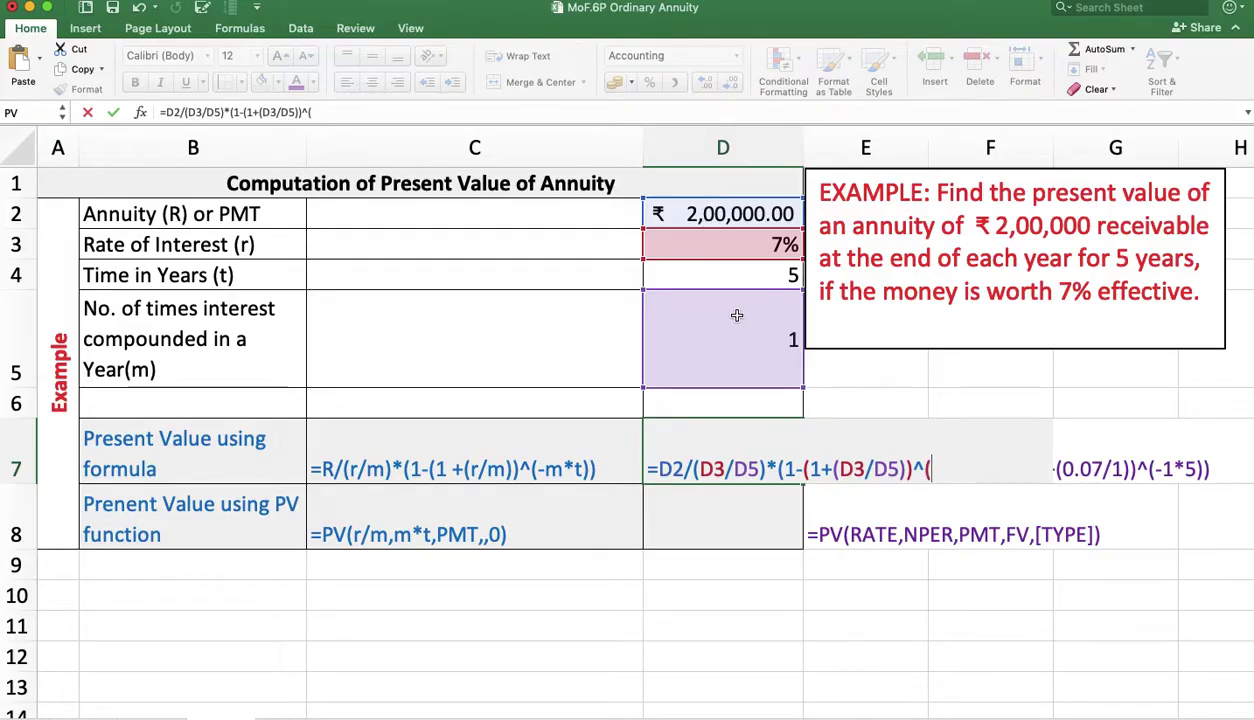
pyautogui.write('-')
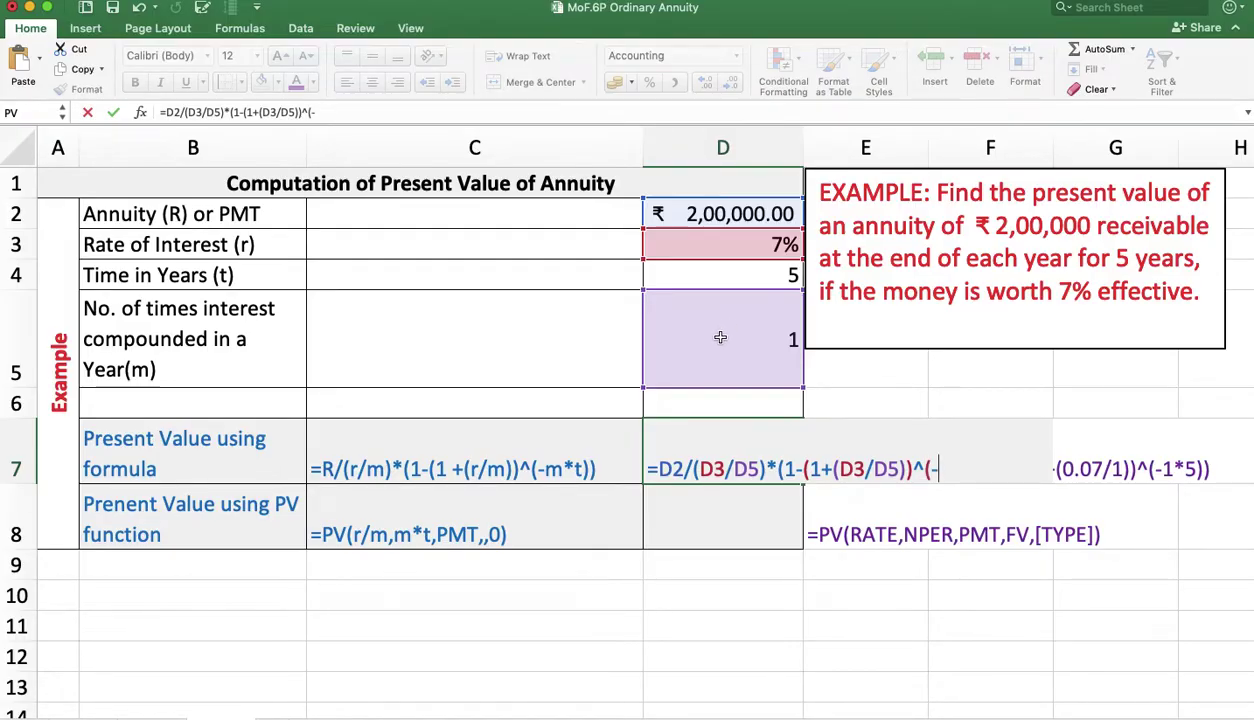
pyautogui.click(720, 337)
pyautogui.write('*')
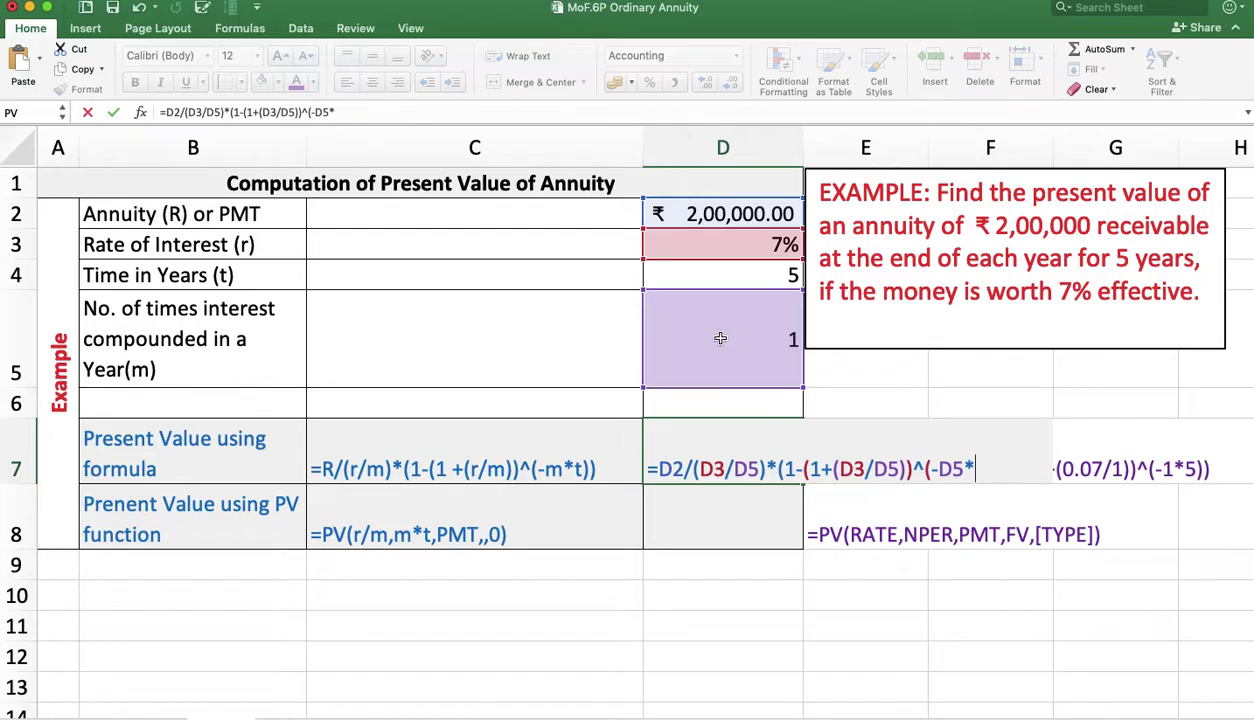
pyautogui.click(725, 279)
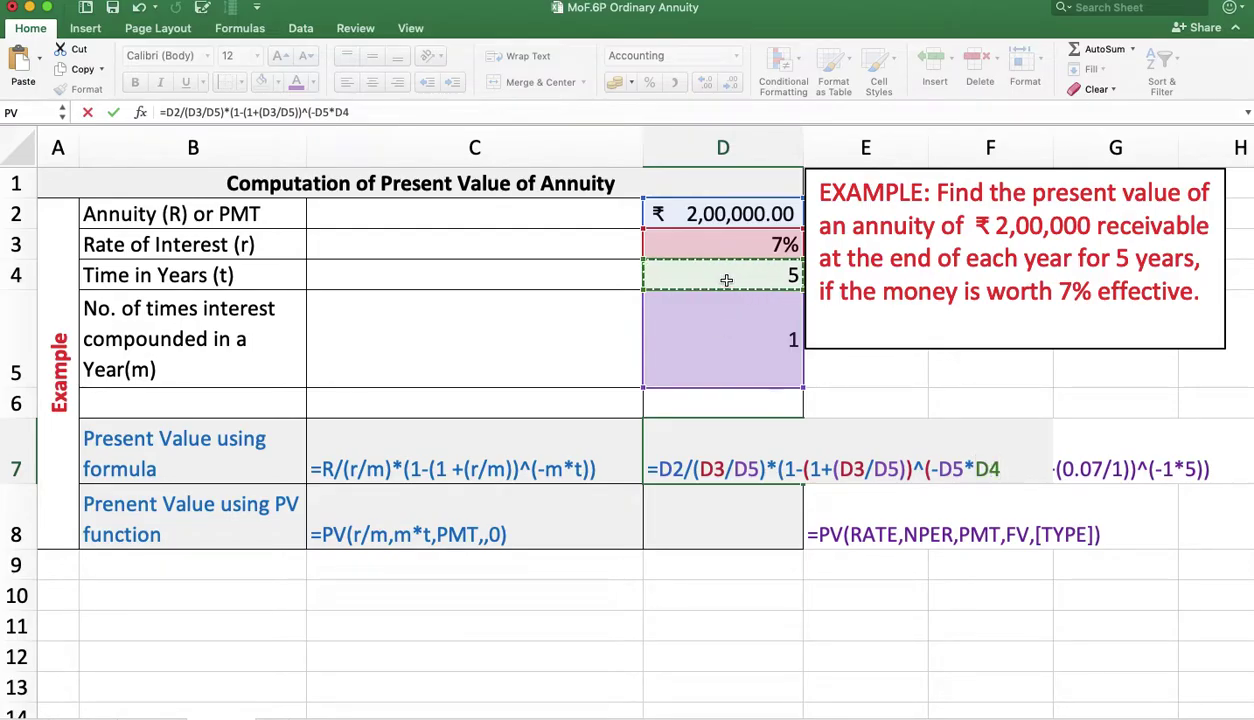
pyautogui.write(')')
pyautogui.press('Return')
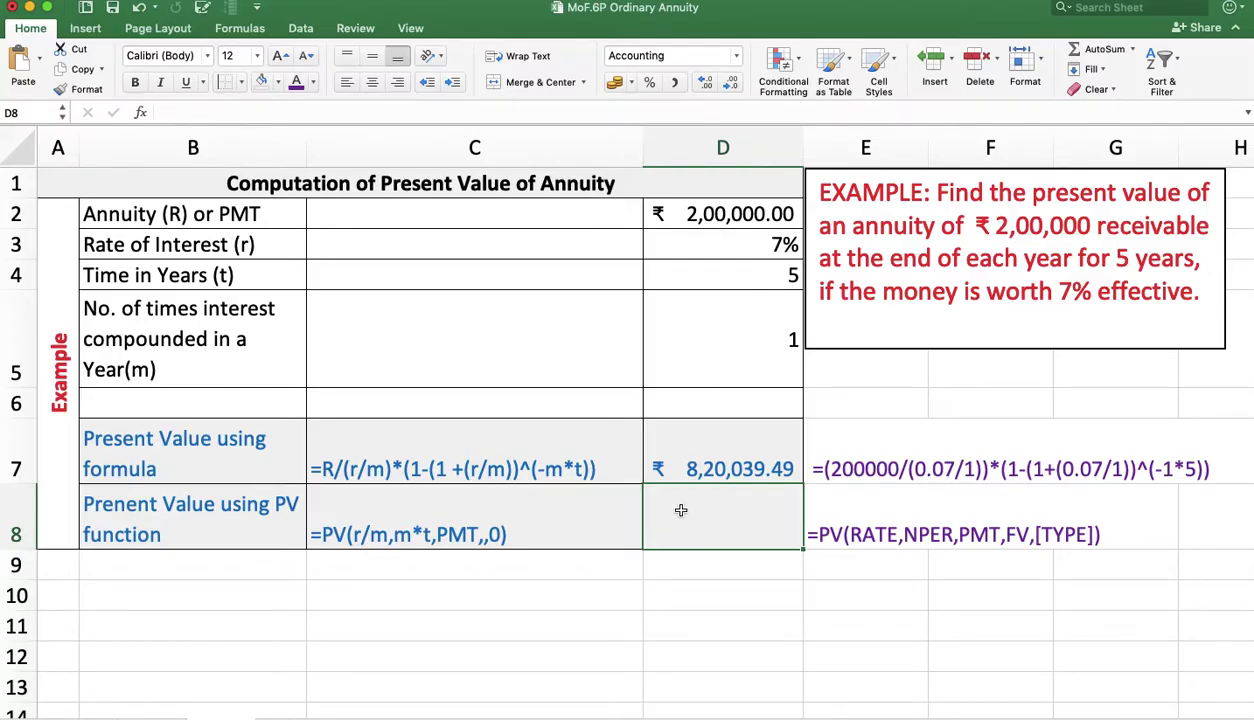
# Insert the PV function in D8 with rate D3/D5
pyautogui.write('=P')
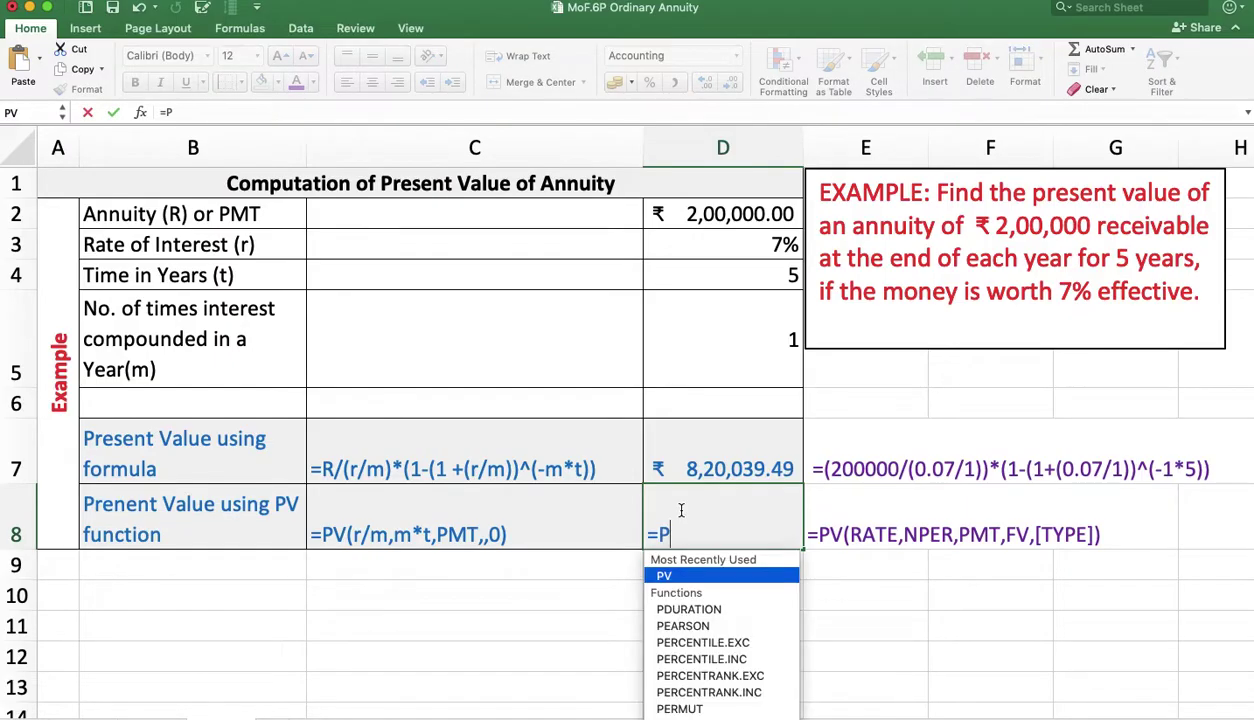
pyautogui.write('V')
pyautogui.doubleClick(690, 579)
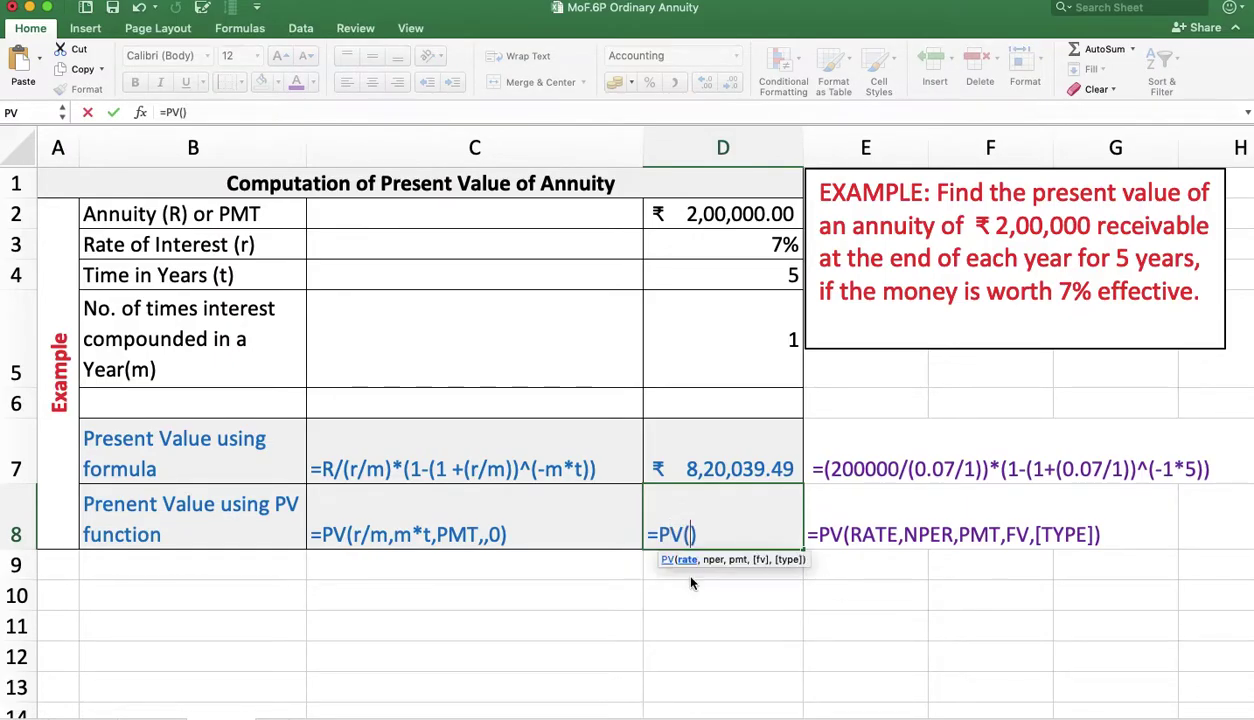
pyautogui.click(743, 249)
pyautogui.write('/')
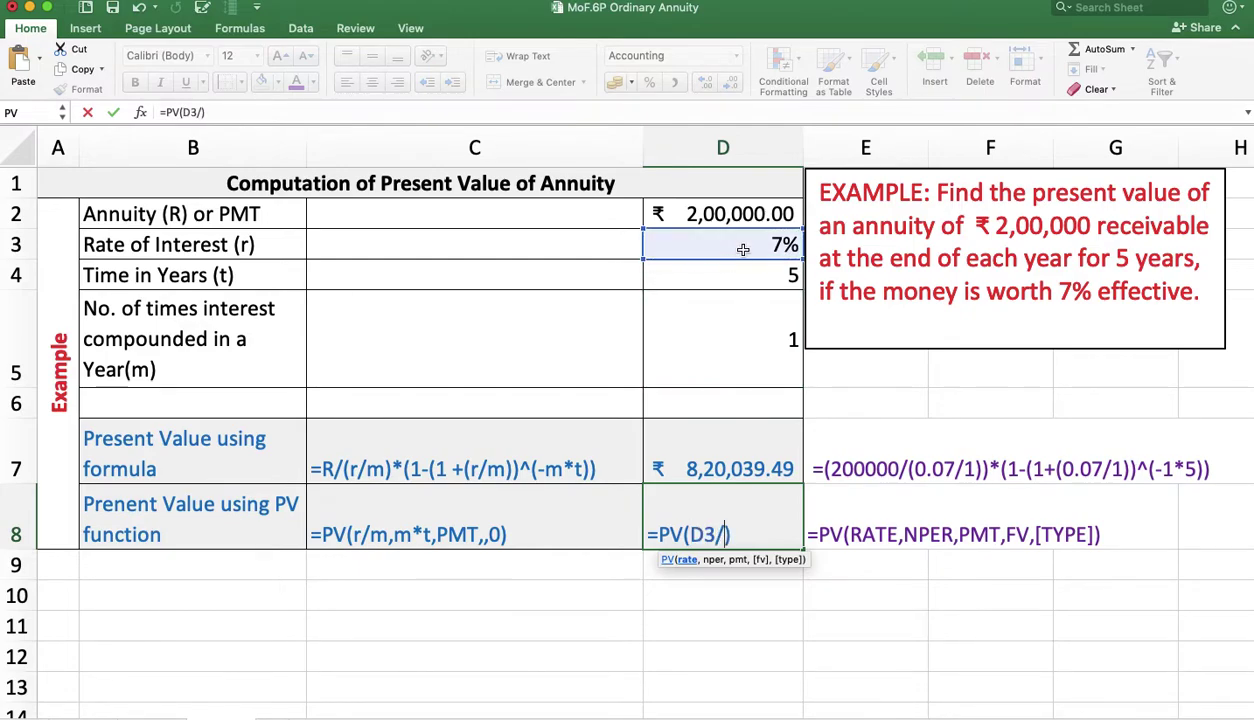
pyautogui.click(743, 326)
pyautogui.write(',')
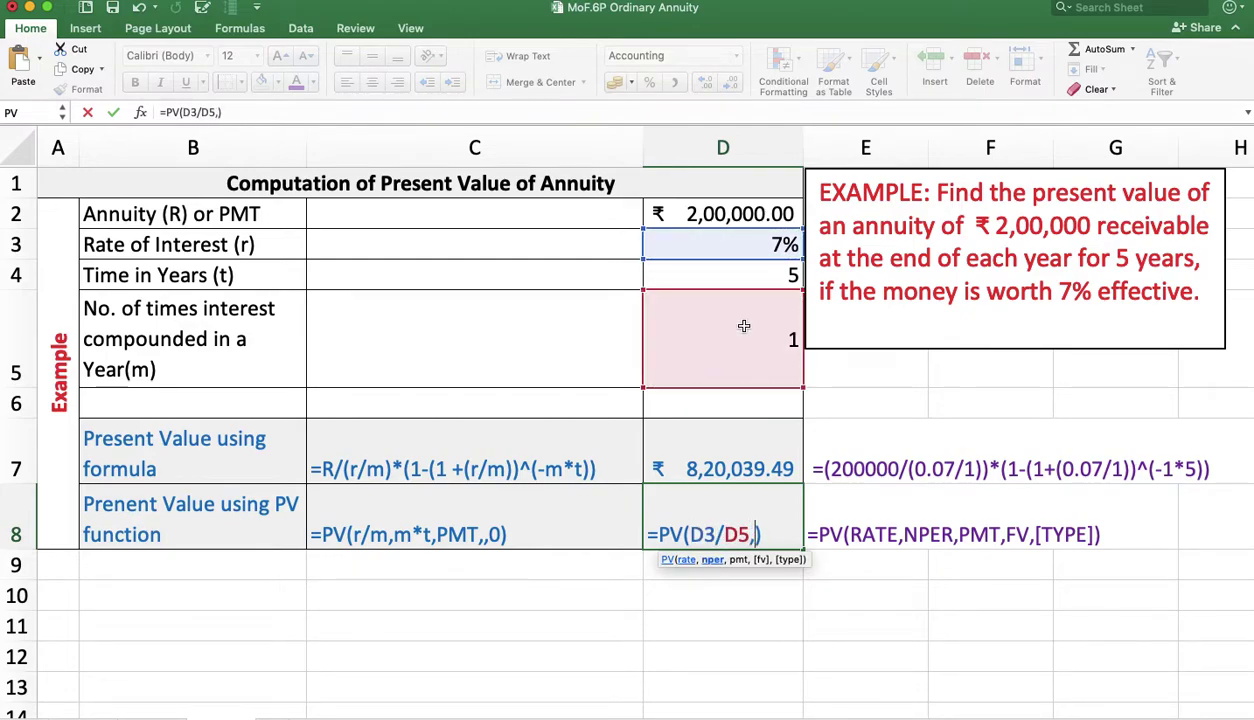
# Finish PV with periods D5*D4, payment D2 and type 0, showing ₹ -8,20,039.49
pyautogui.click(743, 345)
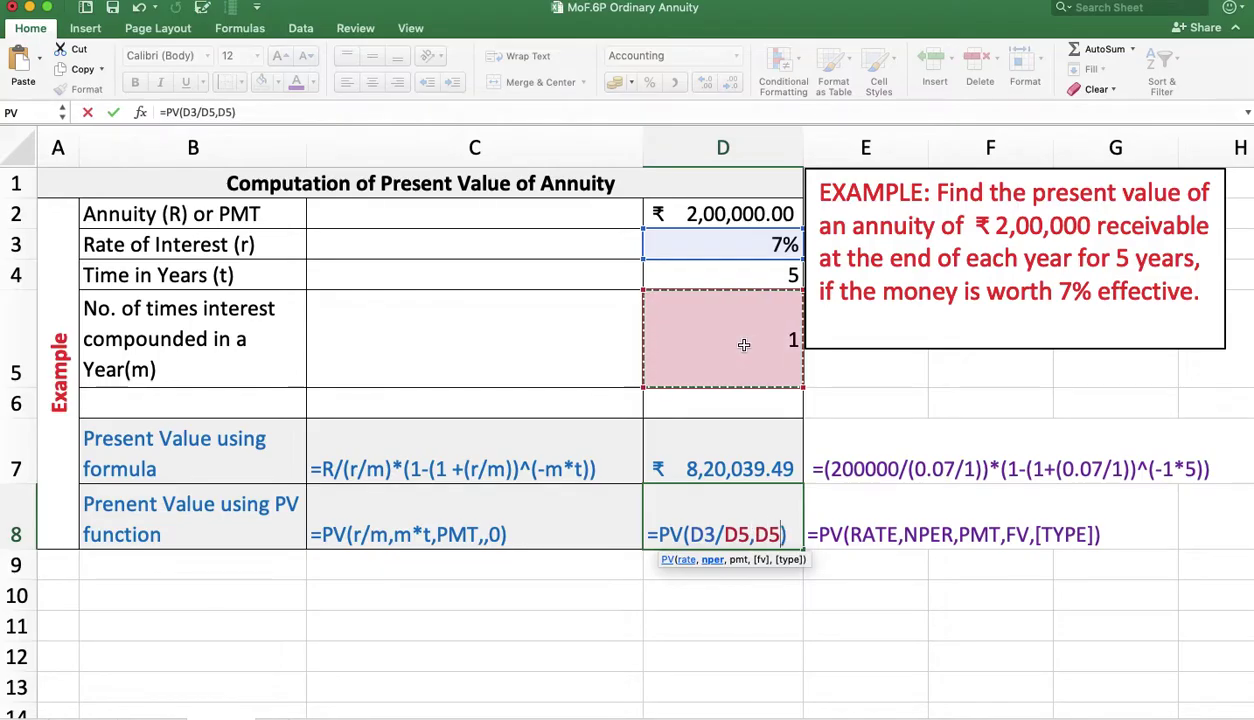
pyautogui.write('*')
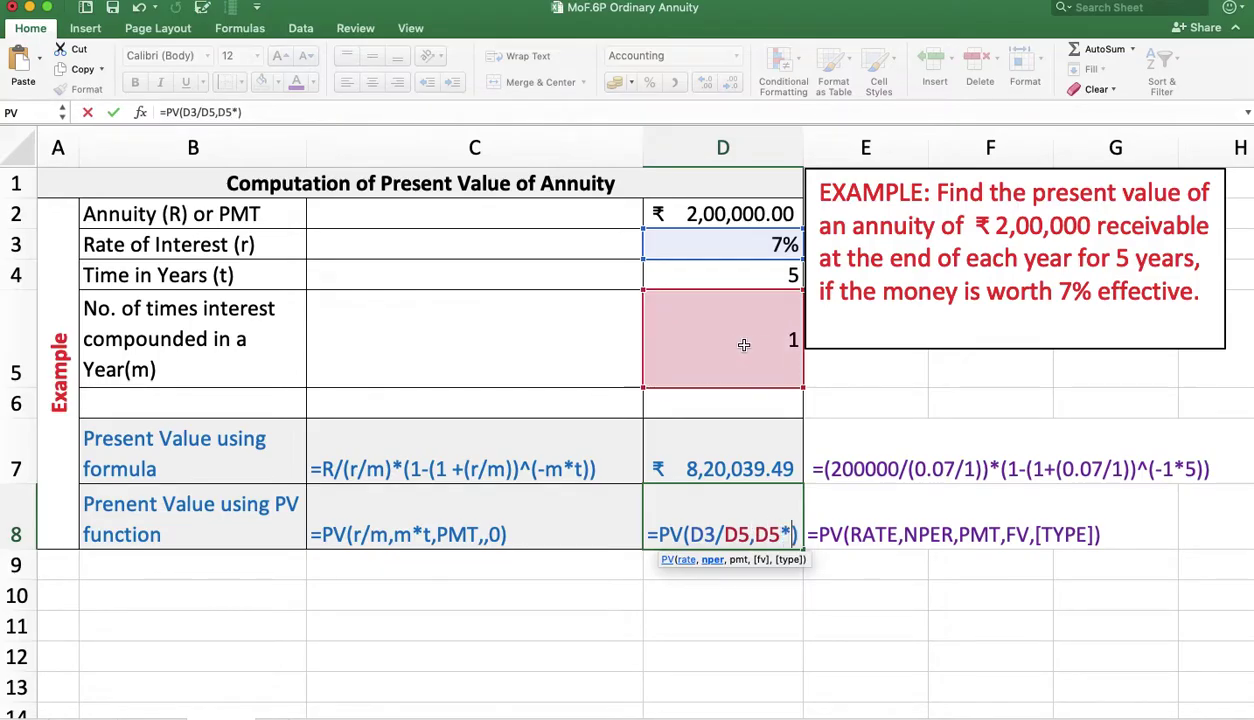
pyautogui.click(740, 283)
pyautogui.write(',')
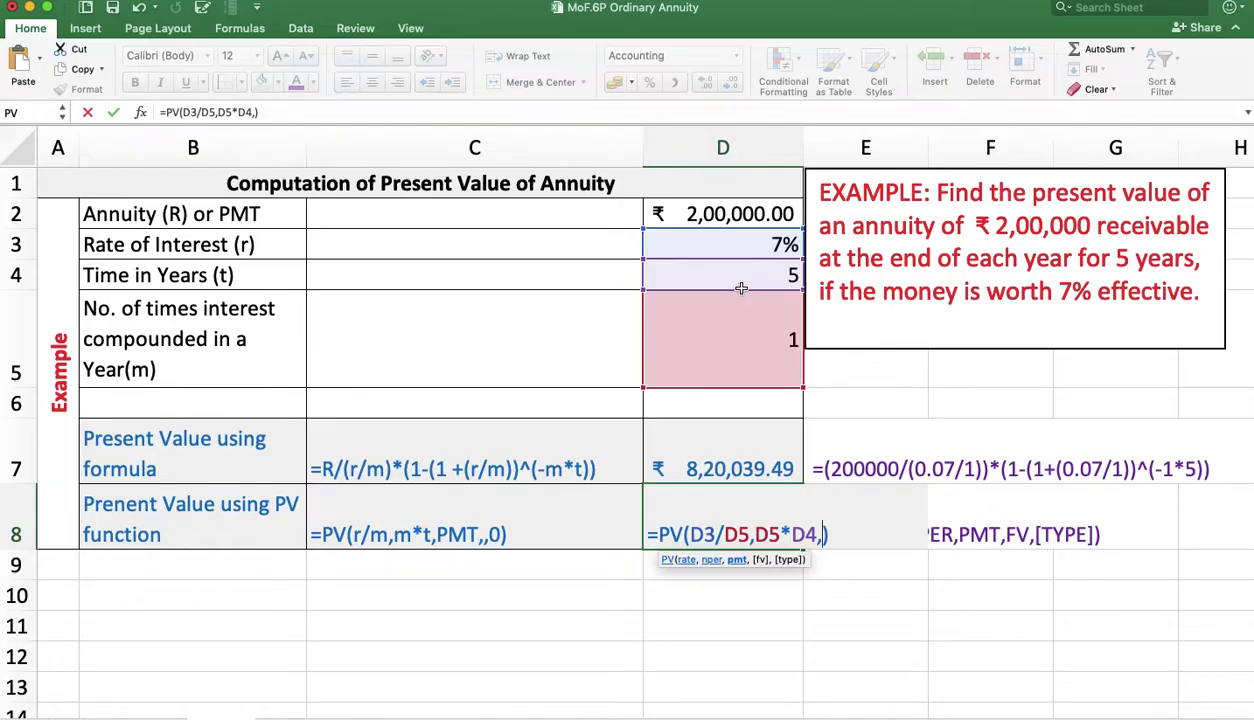
pyautogui.click(722, 218)
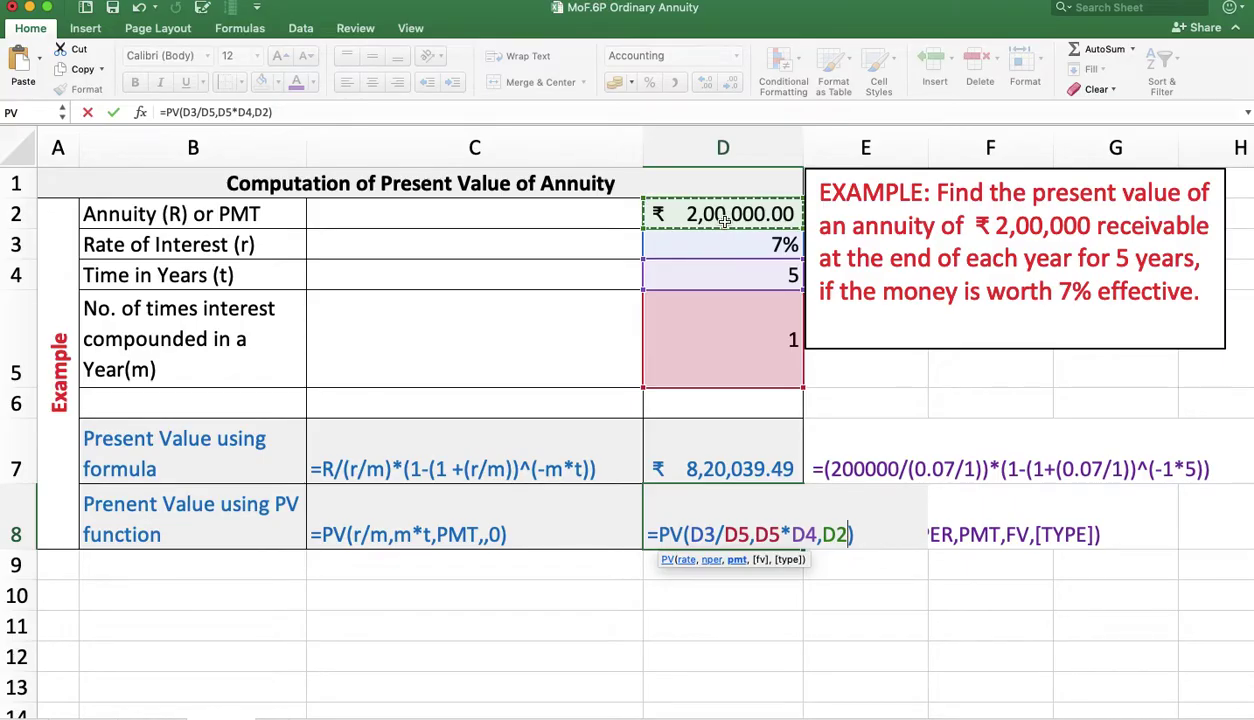
pyautogui.write(',,')
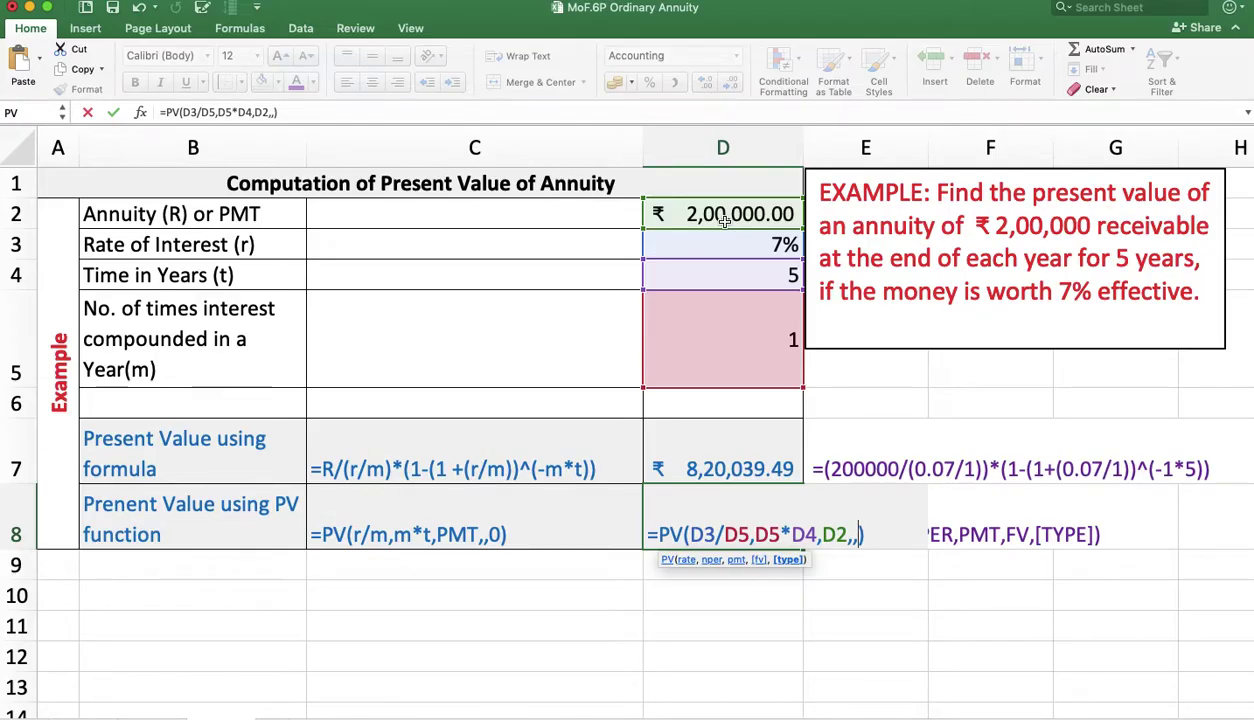
pyautogui.write('0')
pyautogui.press('Return')
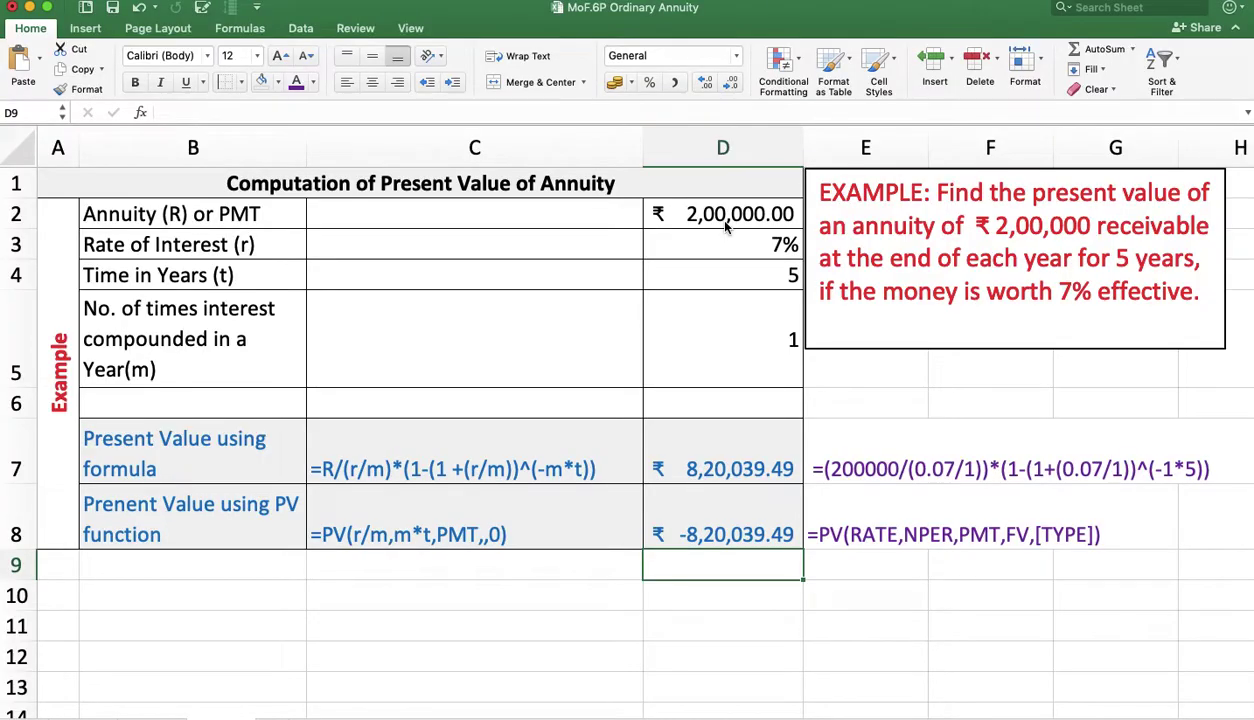